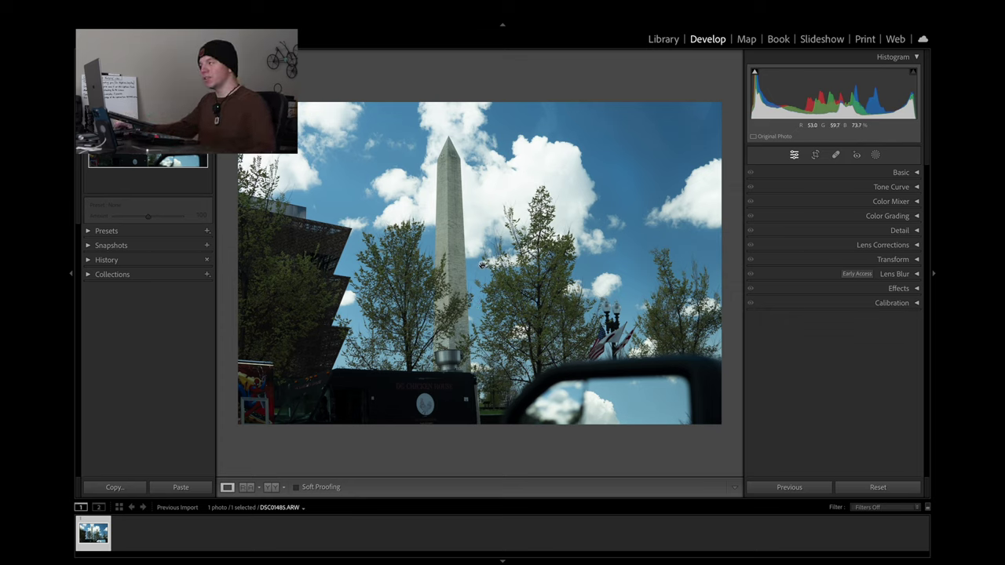
# - Enable Remove Chromatic Aberration and Enable Profile Corrections in the photo's lens corrections
pyautogui.click(828, 248)
pyautogui.click(798, 273)
pyautogui.click(797, 281)
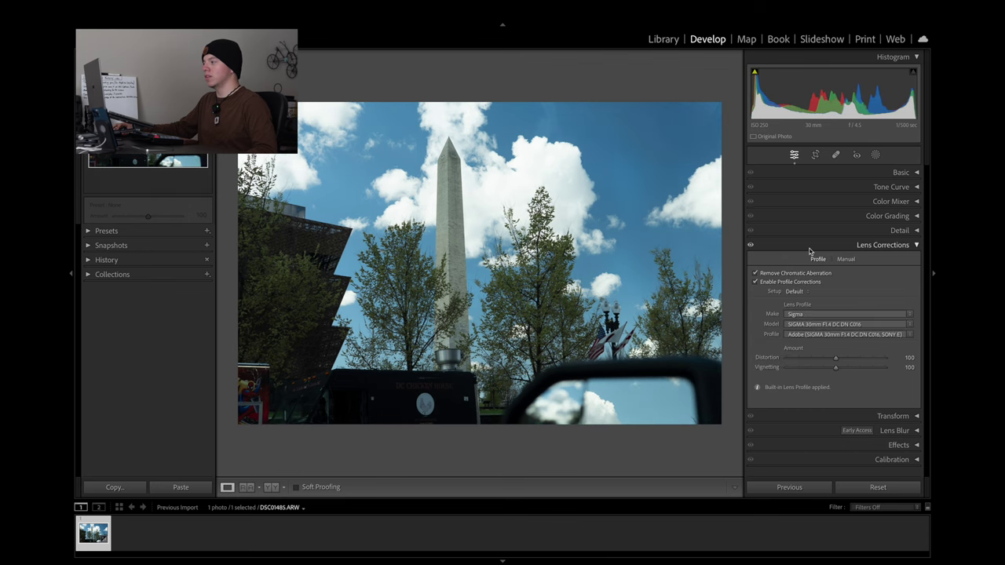
pyautogui.click(809, 246)
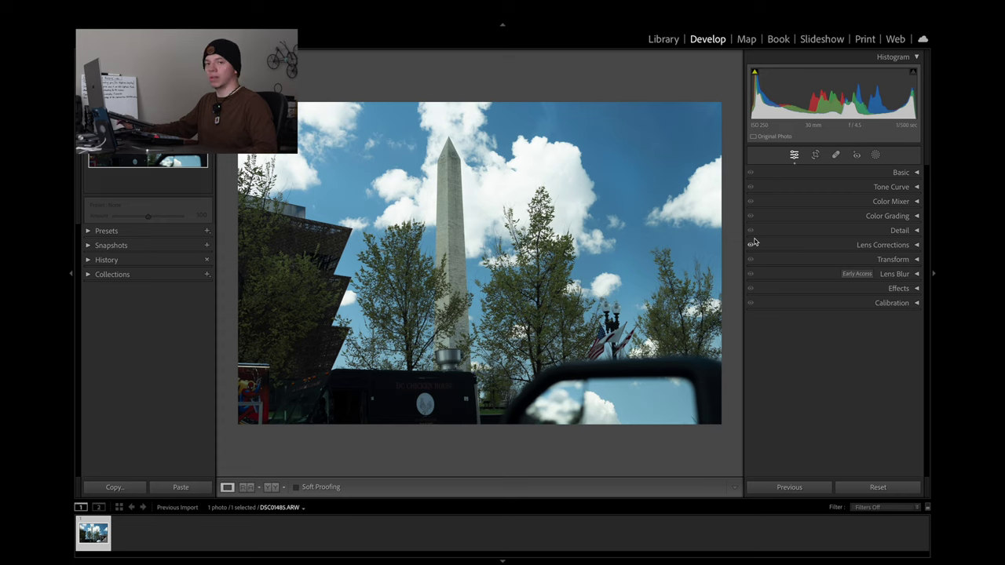
# - Warm the photo's white balance slightly by setting Temp to 5,753
pyautogui.click(786, 172)
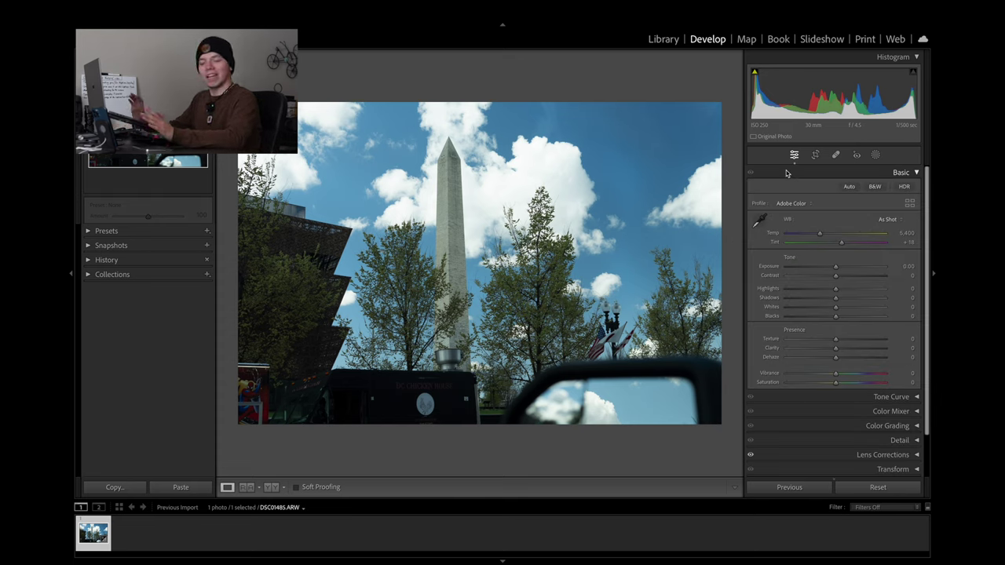
pyautogui.moveTo(816, 235)
pyautogui.mouseDown()
pyautogui.moveTo(836, 237)
pyautogui.moveTo(813, 244)
pyautogui.moveTo(820, 237)
pyautogui.mouseUp()
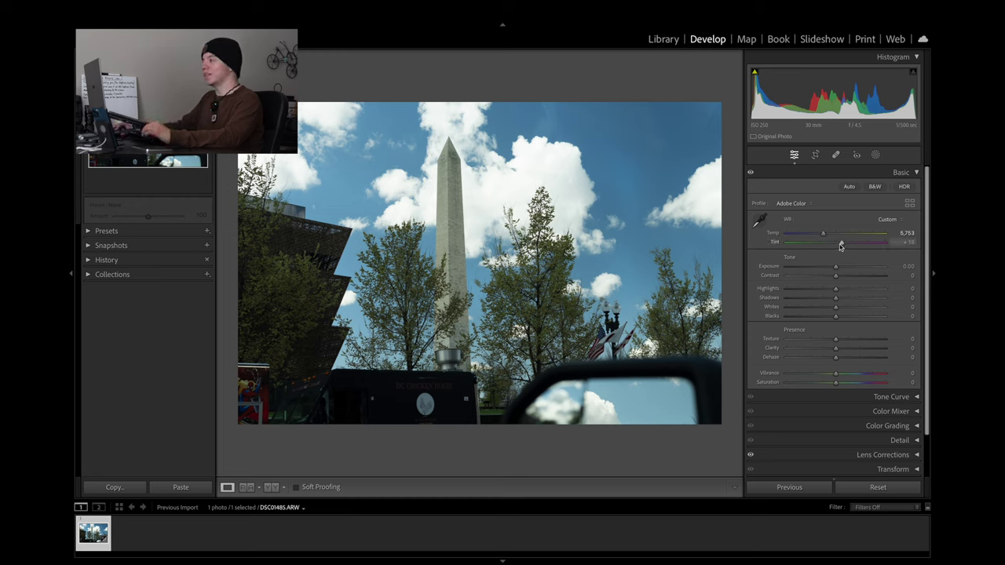
pyautogui.moveTo(838, 246); pyautogui.dragTo(835, 246)
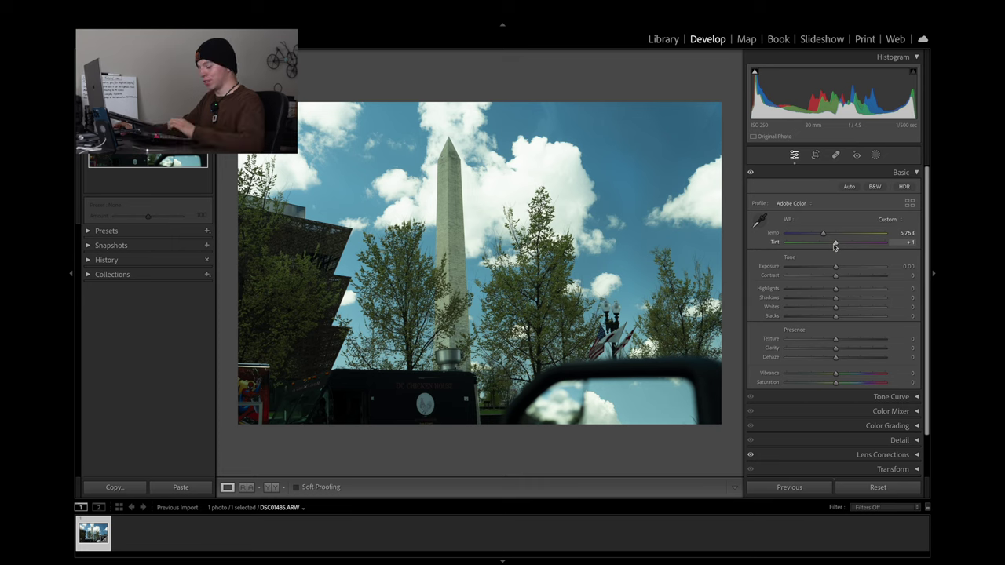
pyautogui.hotkey('ctrl', 'z')
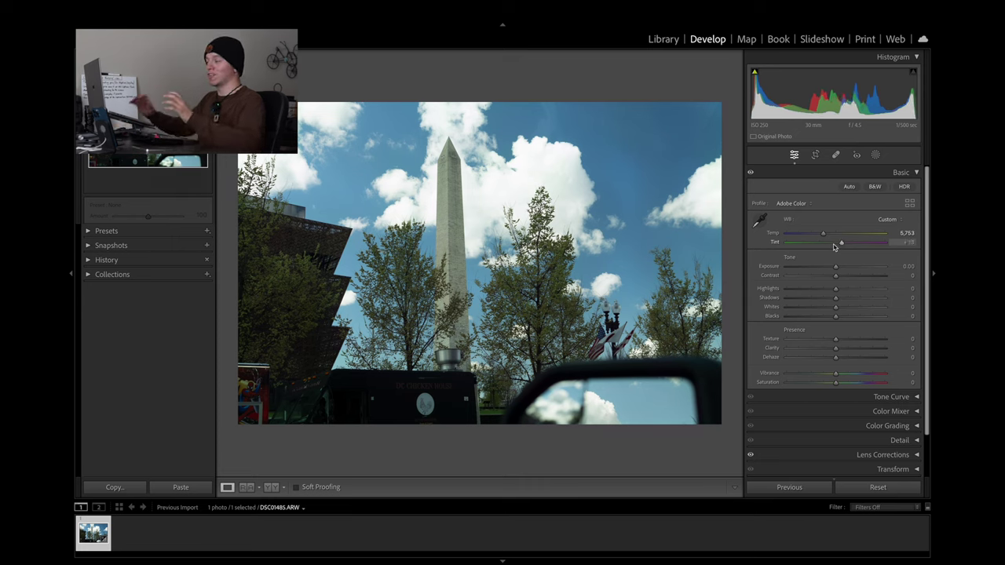
pyautogui.moveTo(835, 269); pyautogui.dragTo(832, 269)
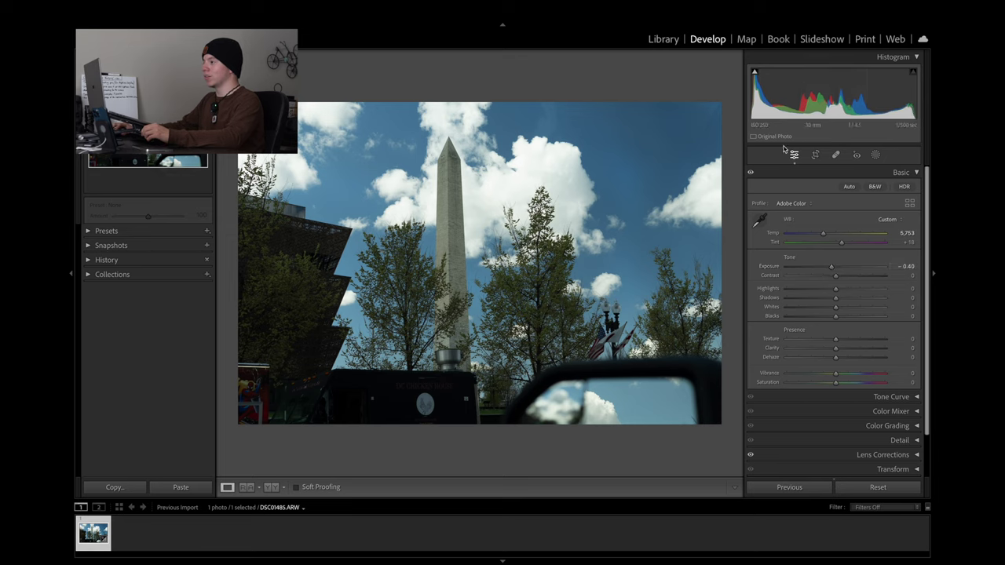
pyautogui.moveTo(830, 269); pyautogui.dragTo(838, 270)
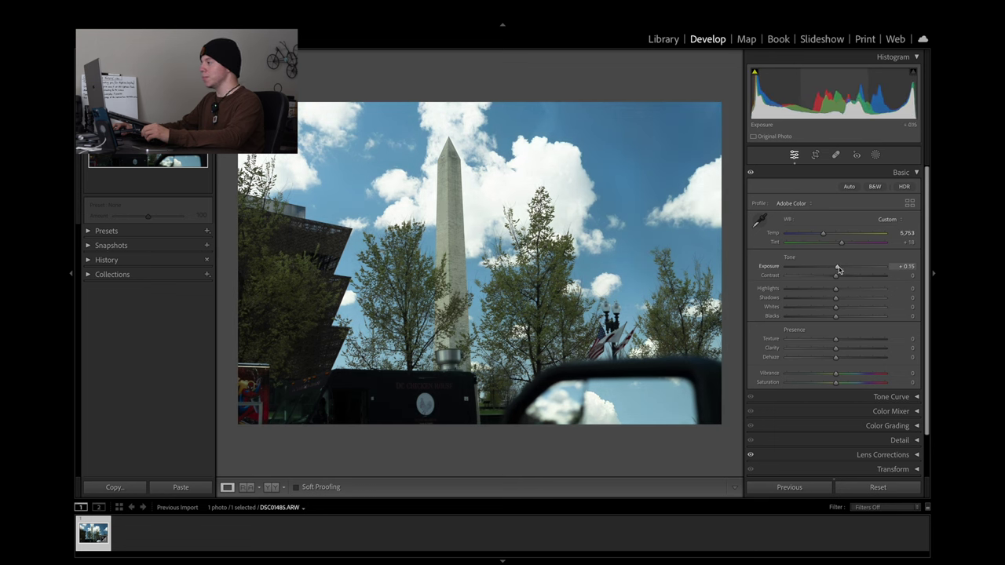
pyautogui.hotkey('ctrl', 'z')
pyautogui.hotkey('ctrl', 'z')
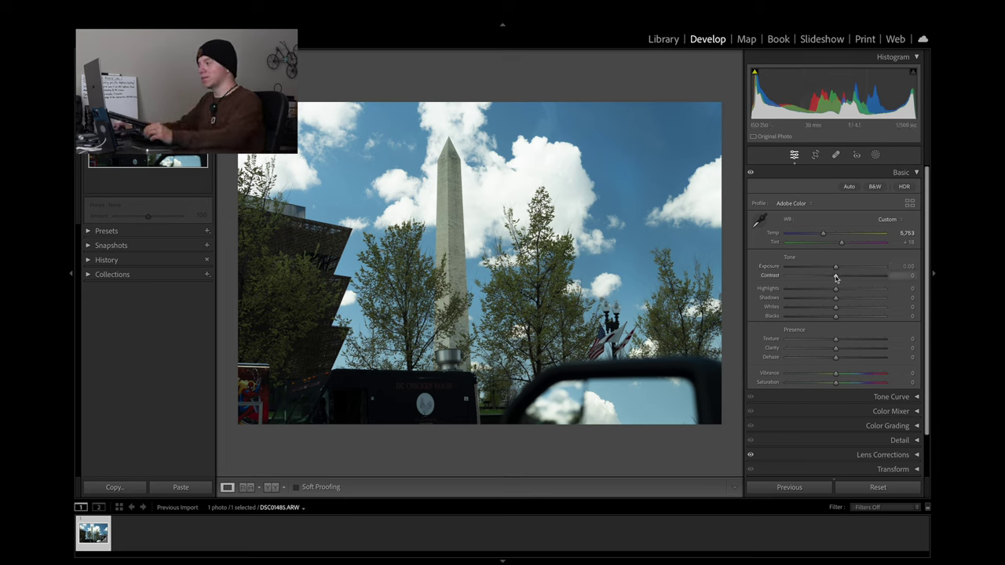
# - Set the tone adjustments to Contrast +19, Highlights -12, Shadows +14, Whites -24 and Blacks +6
pyautogui.moveTo(835, 278)
pyautogui.mouseDown()
pyautogui.moveTo(857, 277)
pyautogui.moveTo(845, 281)
pyautogui.mouseUp()
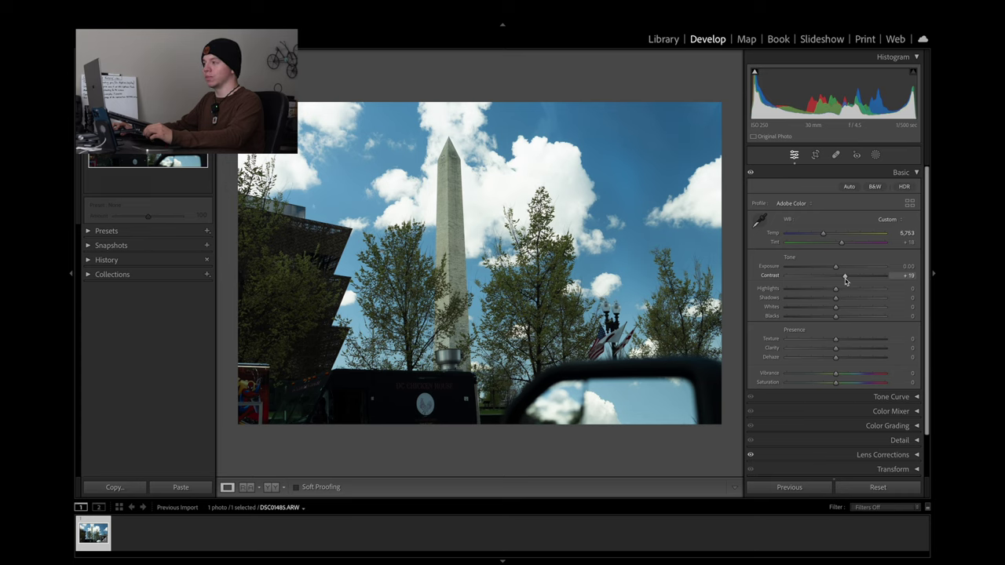
pyautogui.moveTo(835, 289); pyautogui.dragTo(830, 293)
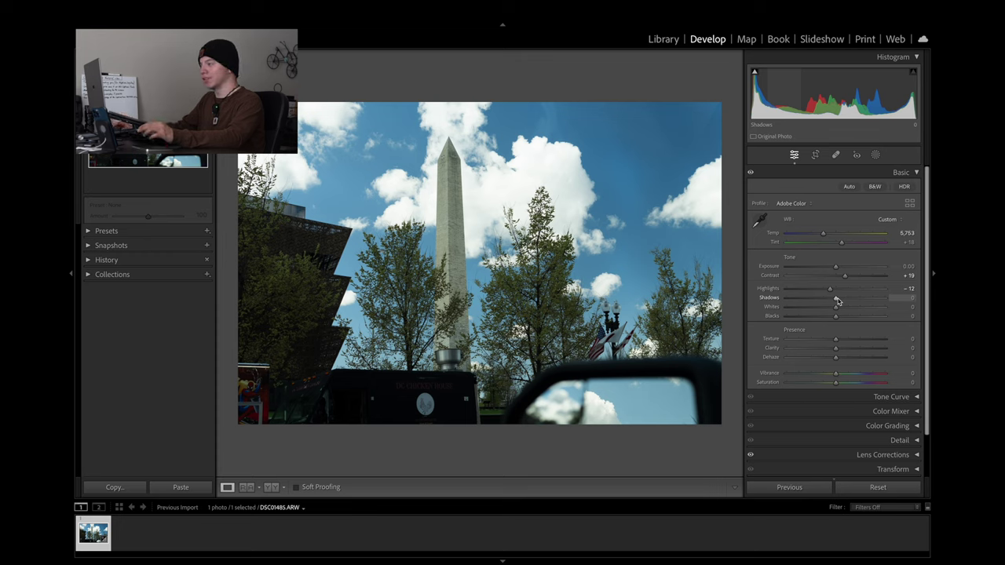
pyautogui.moveTo(837, 301); pyautogui.dragTo(840, 301)
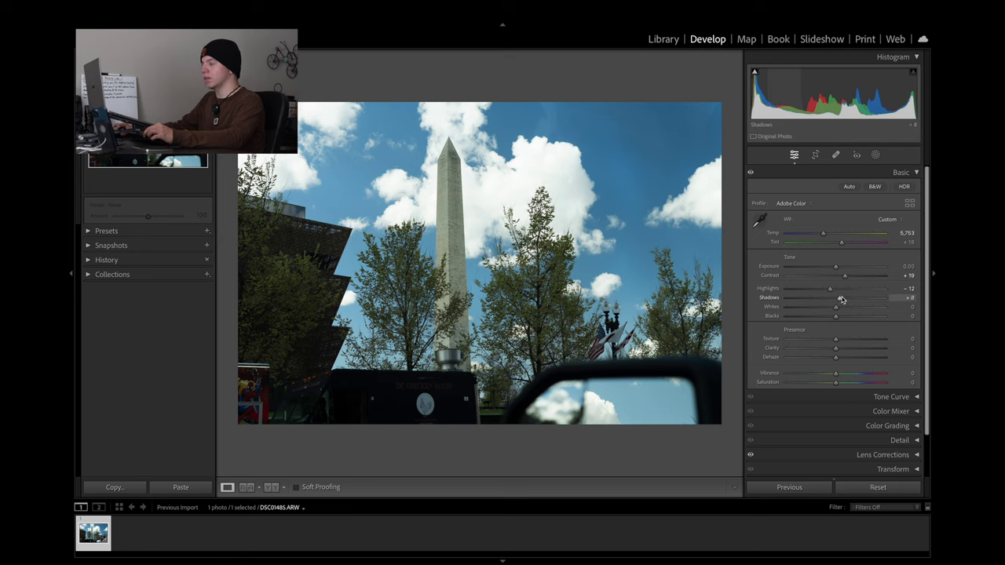
pyautogui.moveTo(841, 299); pyautogui.dragTo(846, 297)
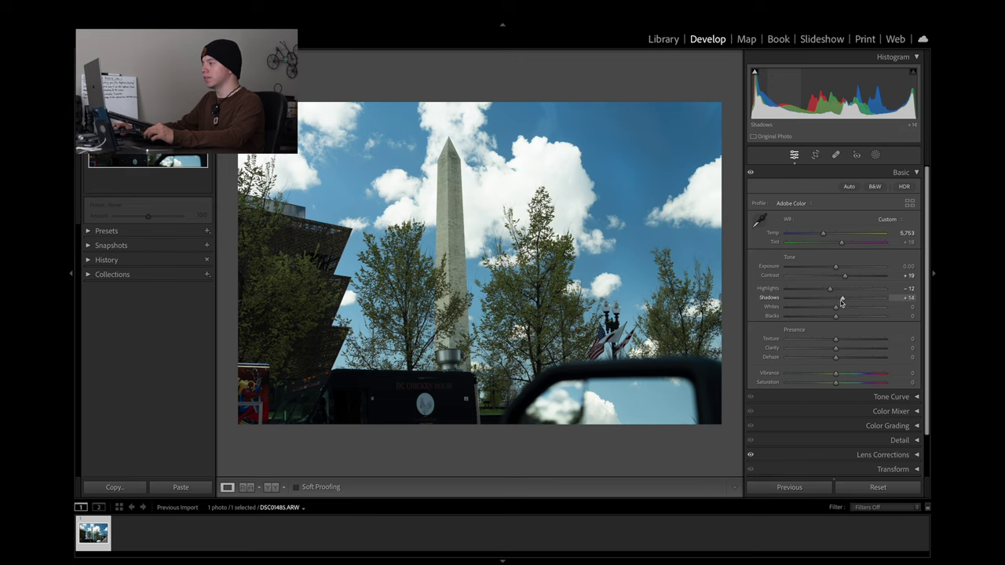
pyautogui.moveTo(836, 308)
pyautogui.mouseDown()
pyautogui.moveTo(824, 314)
pyautogui.moveTo(840, 318)
pyautogui.mouseUp()
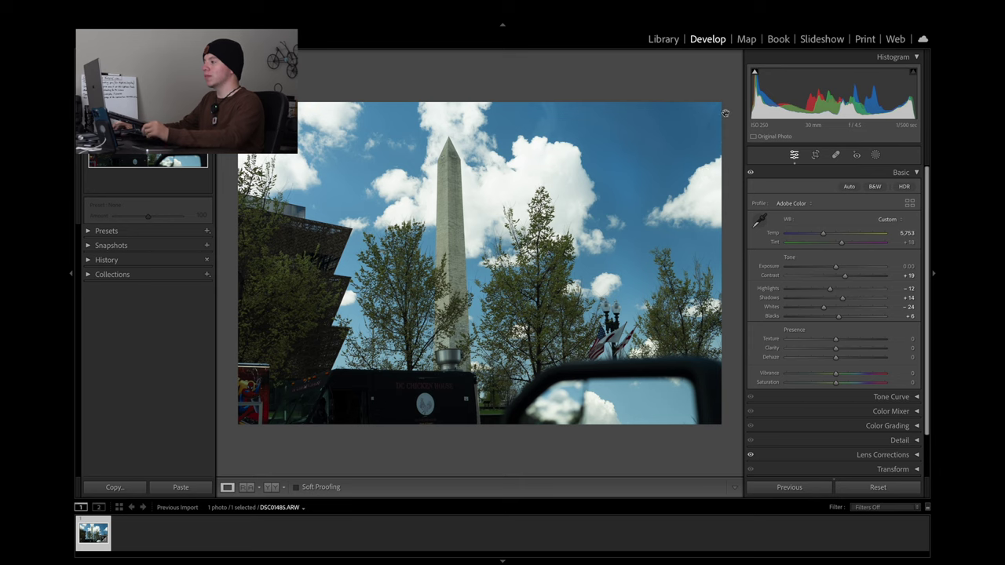
pyautogui.click(751, 174)
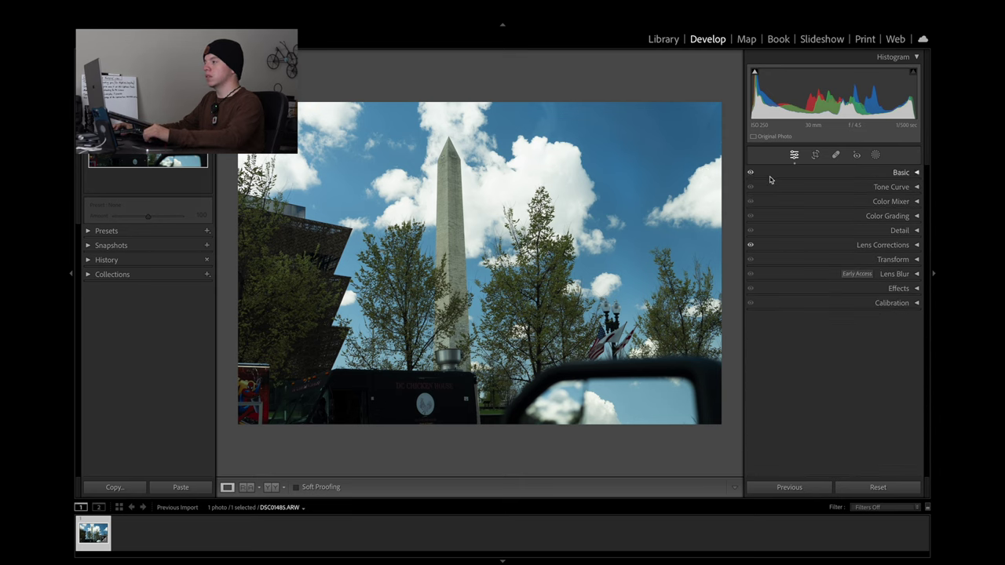
# - Set the presence adjustments to Texture +20, Clarity +5 and Dehaze +5, checking the detail on the monument up close
pyautogui.click(773, 176)
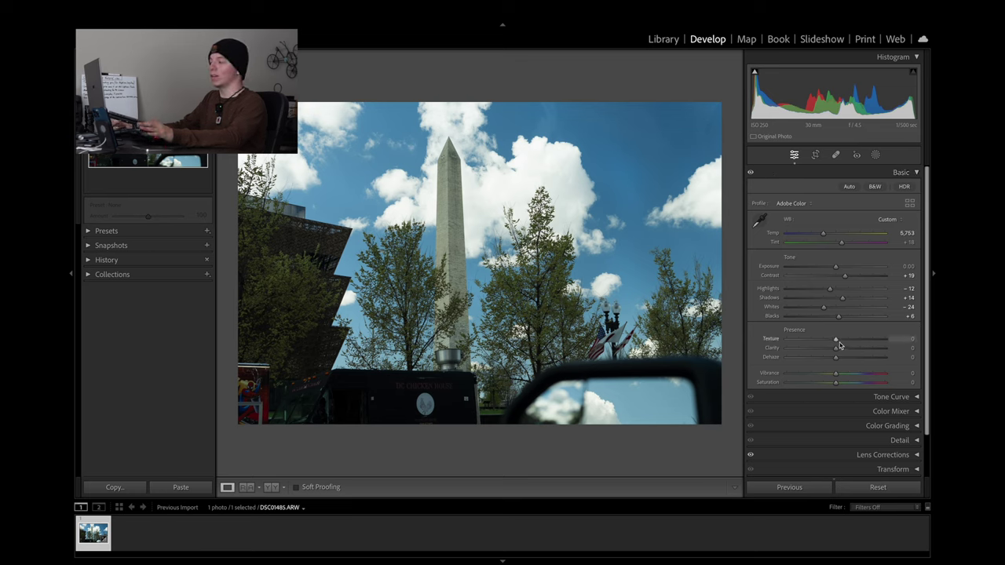
pyautogui.moveTo(840, 343); pyautogui.dragTo(844, 344)
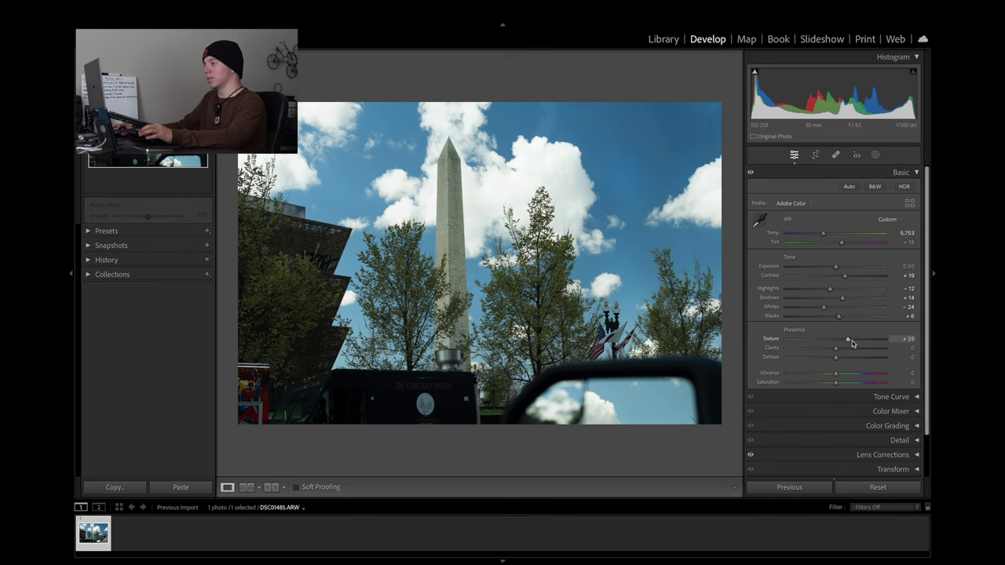
pyautogui.click(475, 217)
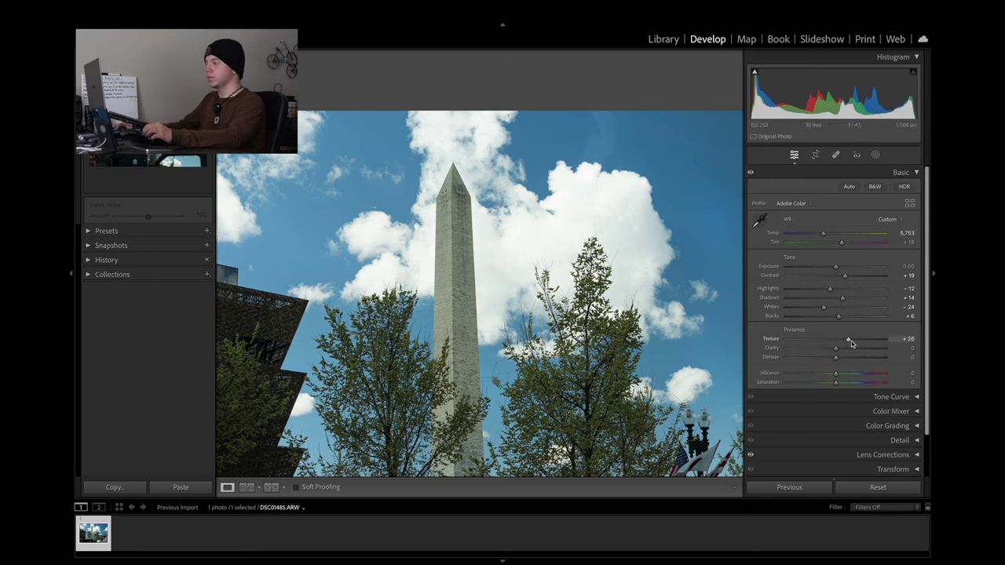
pyautogui.moveTo(852, 343)
pyautogui.mouseDown()
pyautogui.moveTo(862, 343)
pyautogui.moveTo(838, 344)
pyautogui.moveTo(848, 347)
pyautogui.mouseUp()
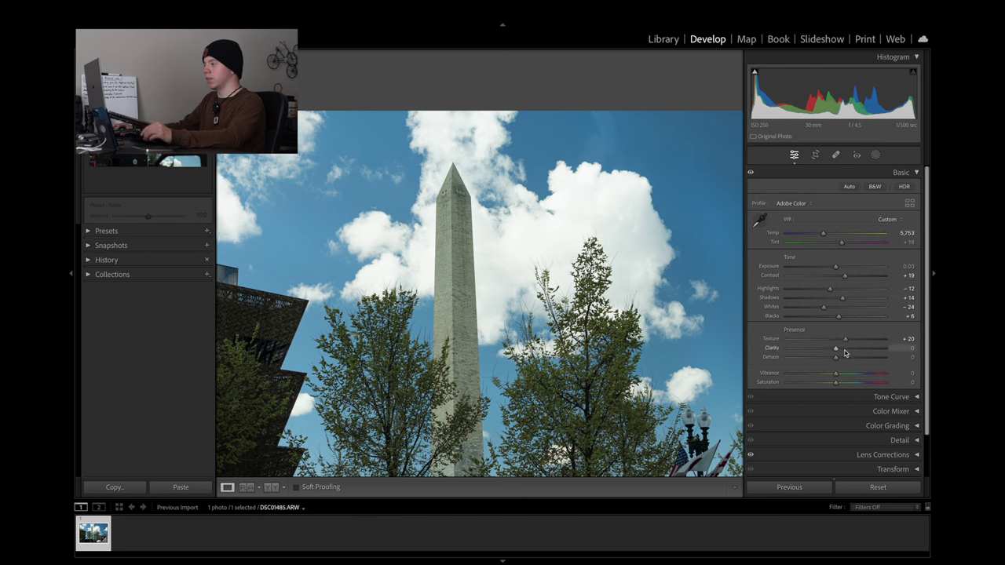
pyautogui.moveTo(838, 352); pyautogui.dragTo(837, 352)
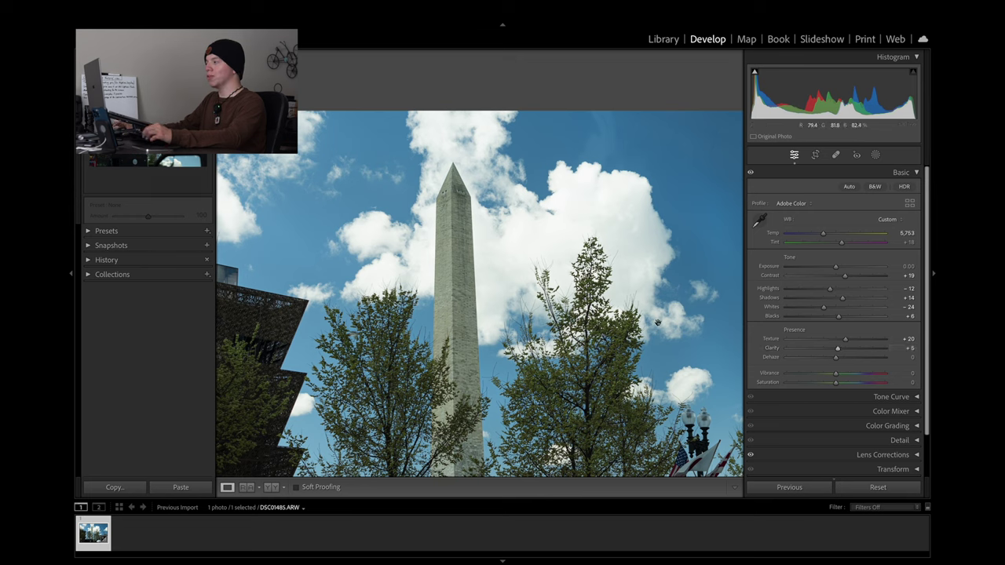
pyautogui.moveTo(842, 359)
pyautogui.mouseDown()
pyautogui.moveTo(822, 359)
pyautogui.moveTo(839, 360)
pyautogui.mouseUp()
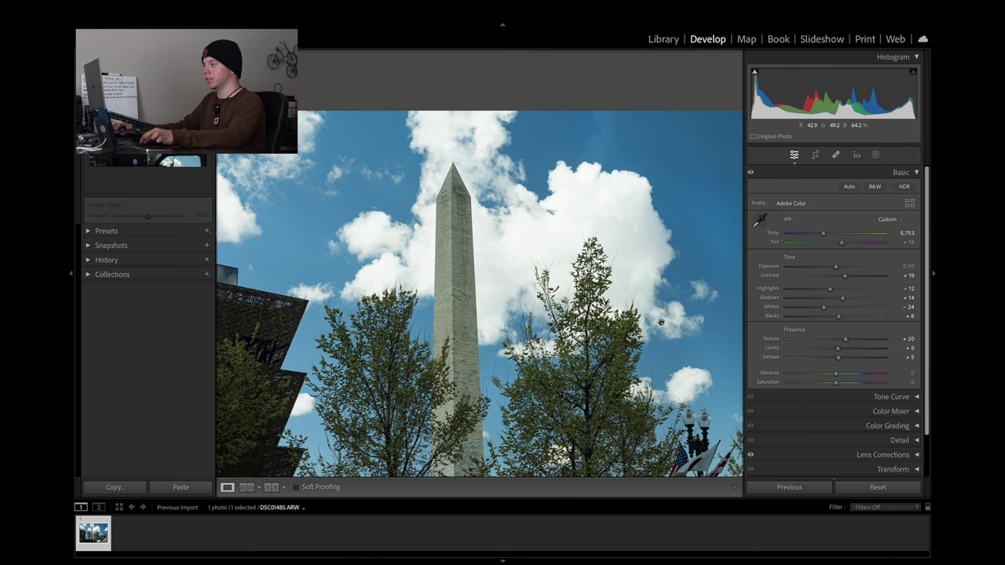
pyautogui.click(634, 314)
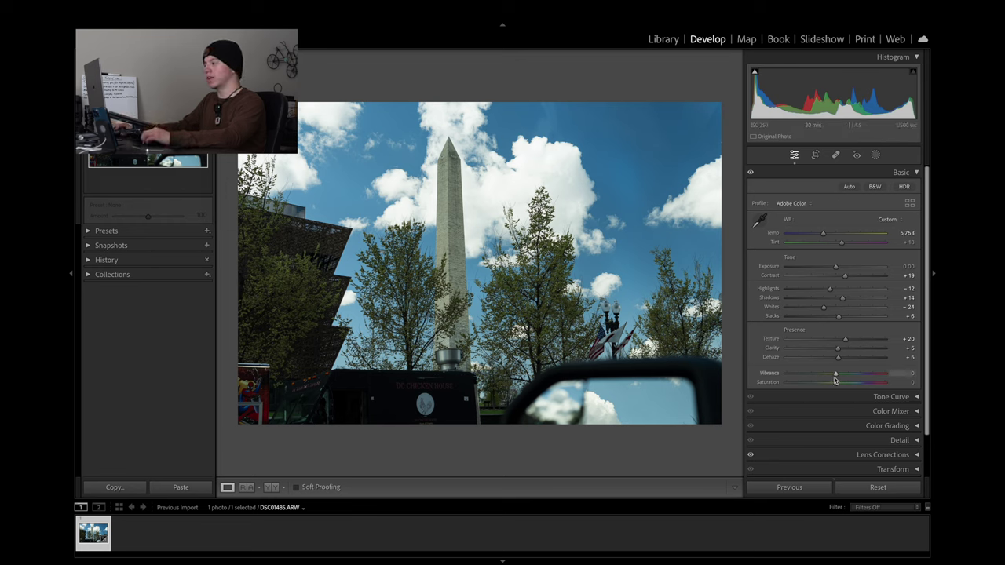
pyautogui.moveTo(834, 380)
pyautogui.mouseDown()
pyautogui.moveTo(854, 373)
pyautogui.moveTo(846, 376)
pyautogui.mouseUp()
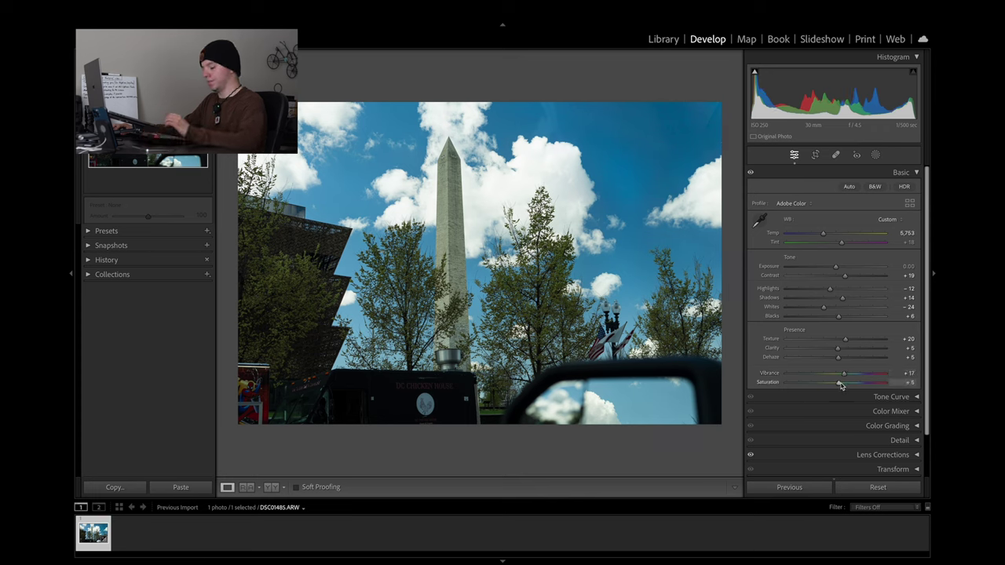
pyautogui.hotkey('ctrl', 'z')
pyautogui.hotkey('ctrl', 'z')
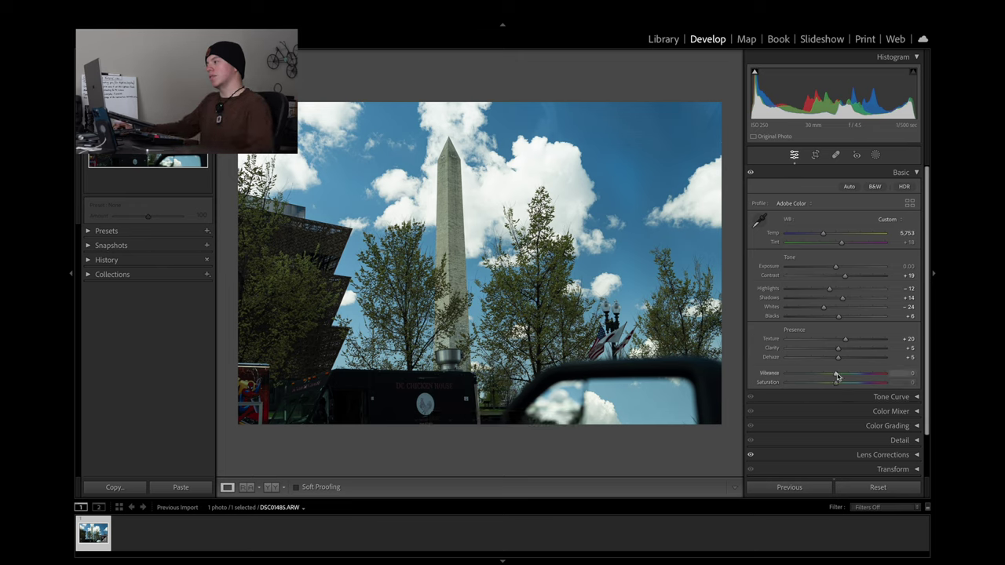
pyautogui.moveTo(836, 377); pyautogui.dragTo(833, 380)
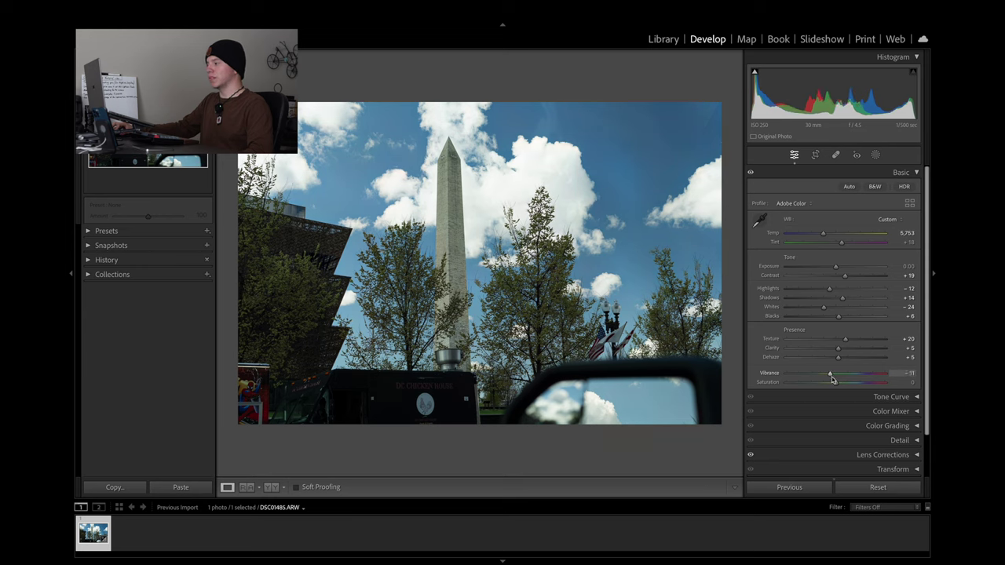
pyautogui.moveTo(834, 378); pyautogui.dragTo(836, 378)
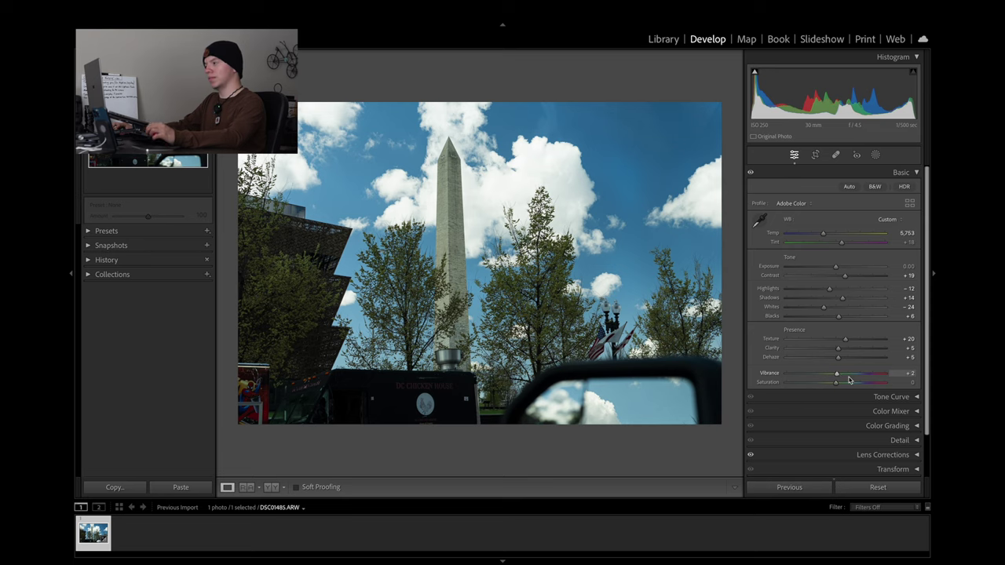
pyautogui.click(907, 373)
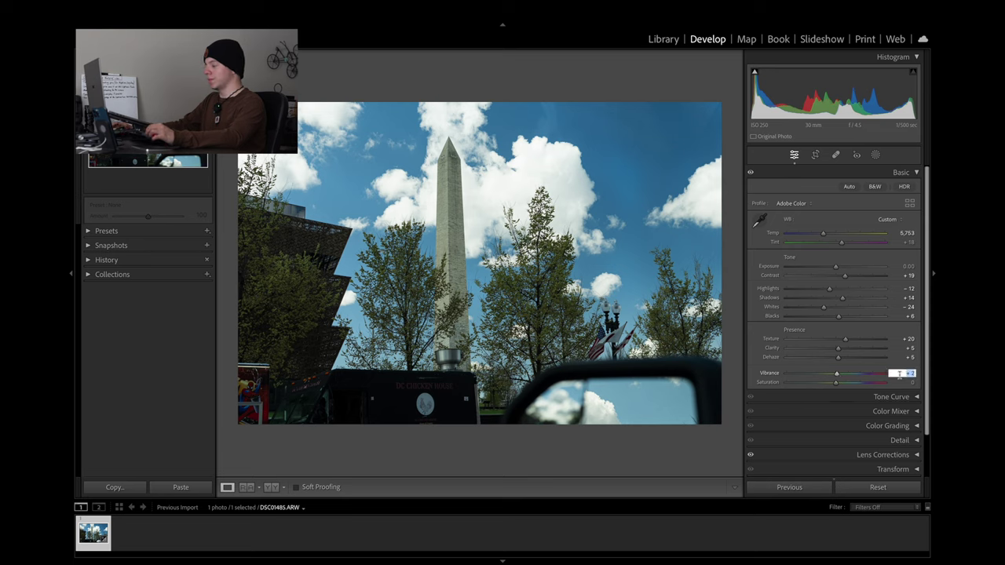
pyautogui.write('0')
pyautogui.press('Return')
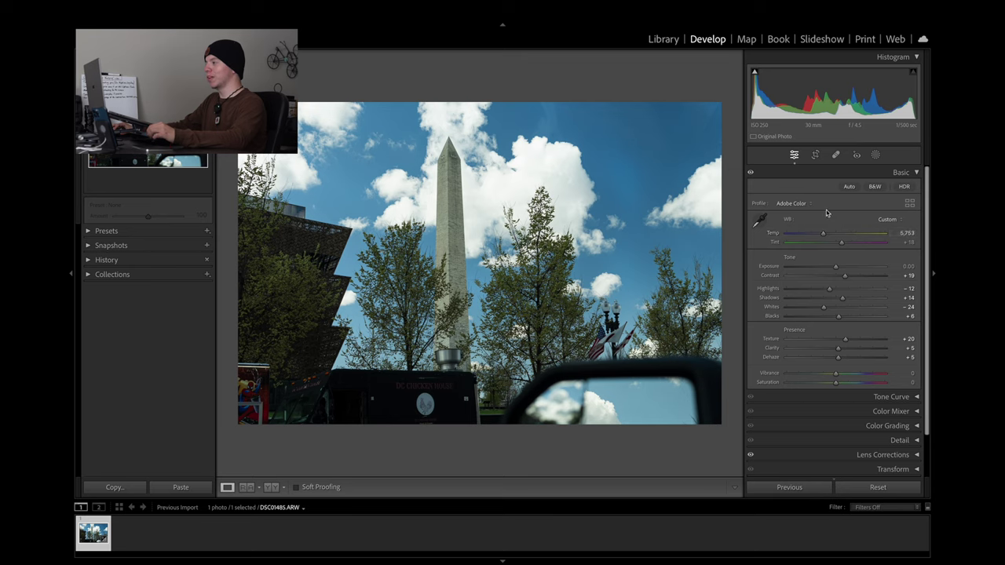
# - Compare the photo with and without the Basic adjustments several times
pyautogui.click(751, 173)
pyautogui.click(751, 173)
pyautogui.click(751, 173)
pyautogui.click(751, 173)
pyautogui.click(751, 174)
pyautogui.click(752, 173)
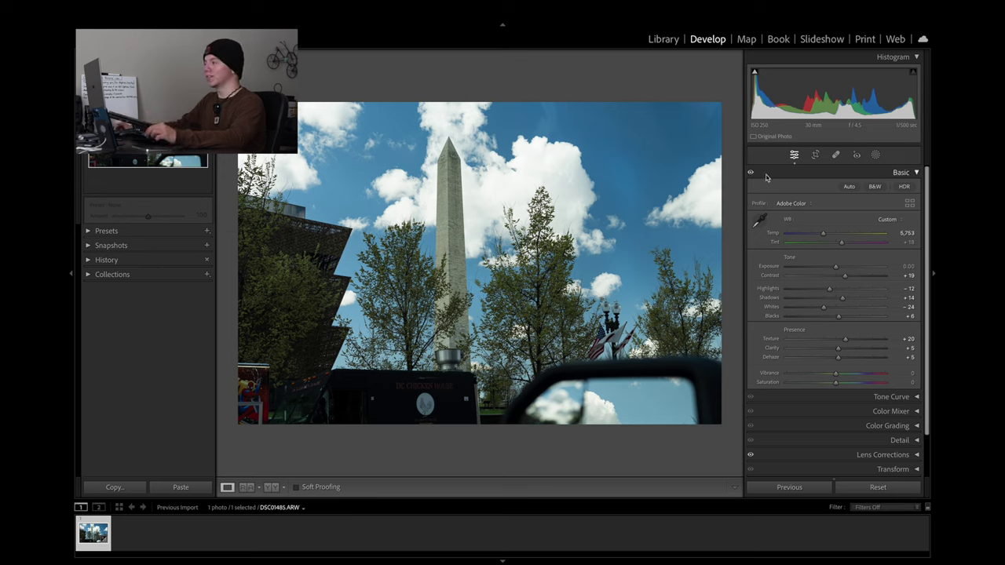
pyautogui.click(769, 176)
# - Add quarter, middle and three-quarter points to the tone curve and raise its black point to output 12
pyautogui.click(853, 192)
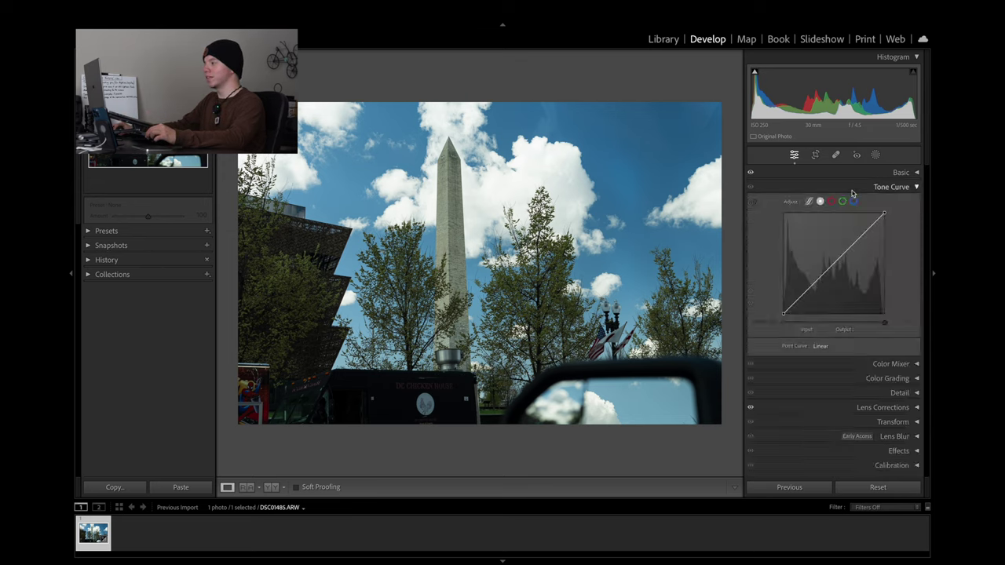
pyautogui.click(807, 289)
pyautogui.click(834, 263)
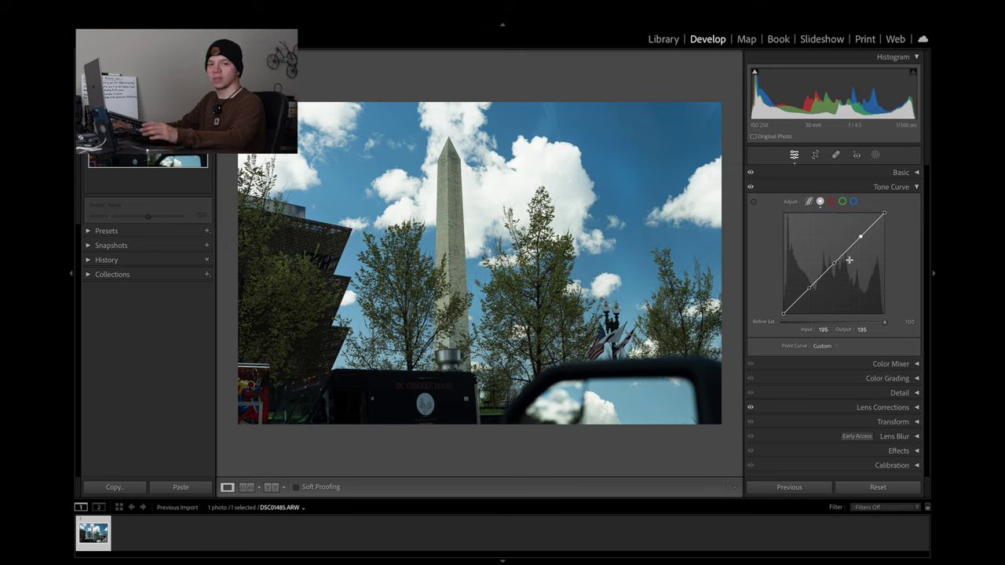
pyautogui.moveTo(783, 317); pyautogui.dragTo(781, 314)
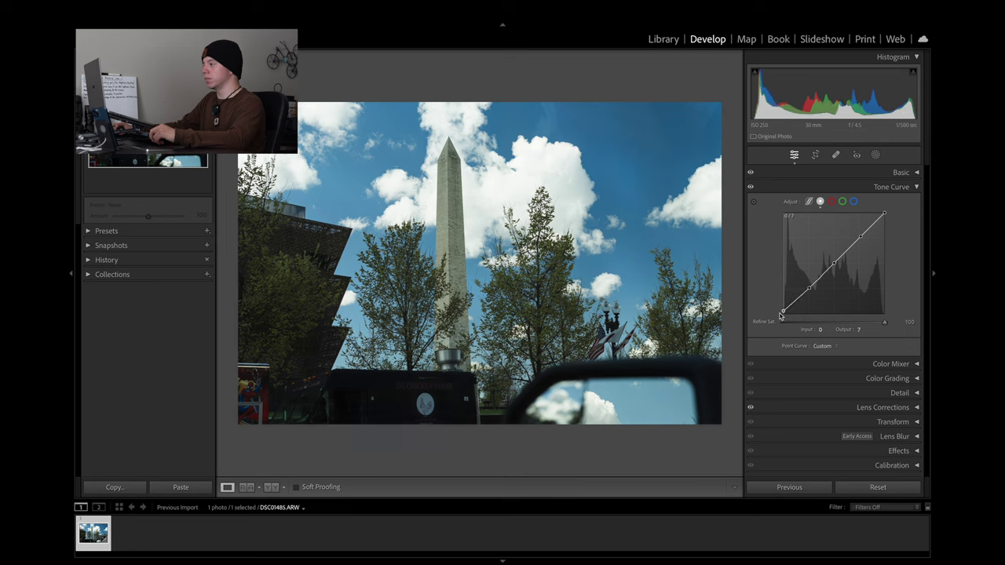
pyautogui.moveTo(782, 314); pyautogui.dragTo(782, 309)
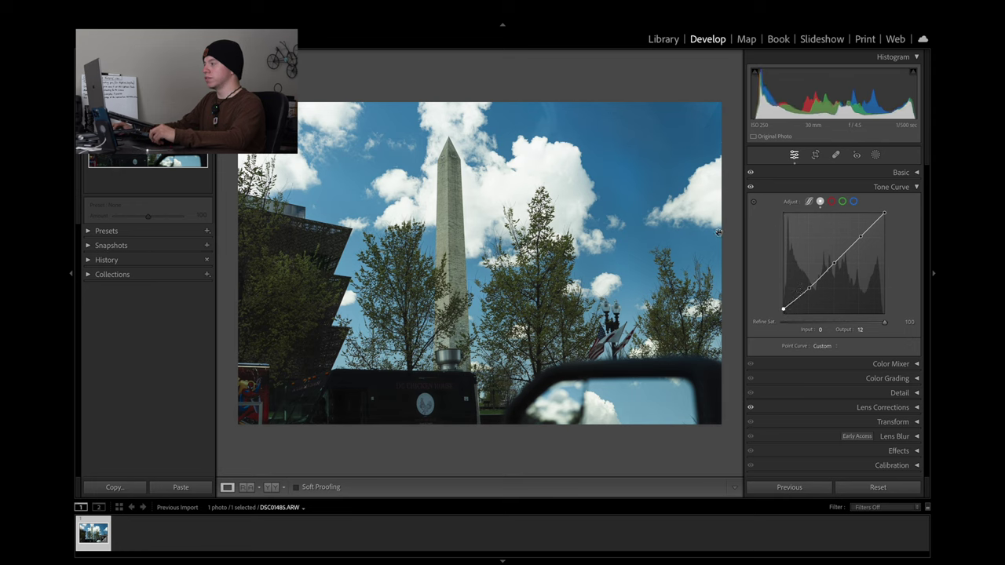
pyautogui.click(765, 176)
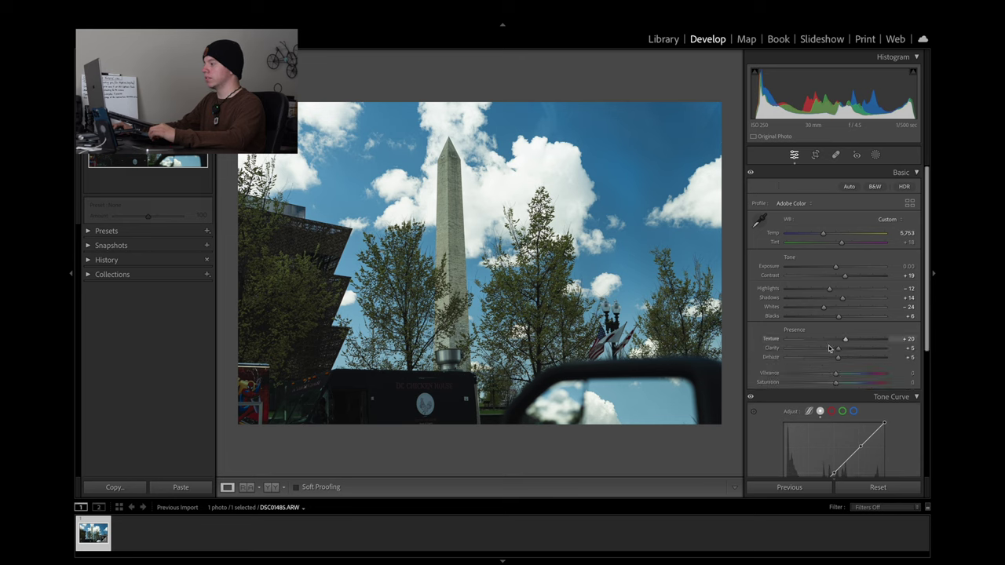
pyautogui.click(751, 173)
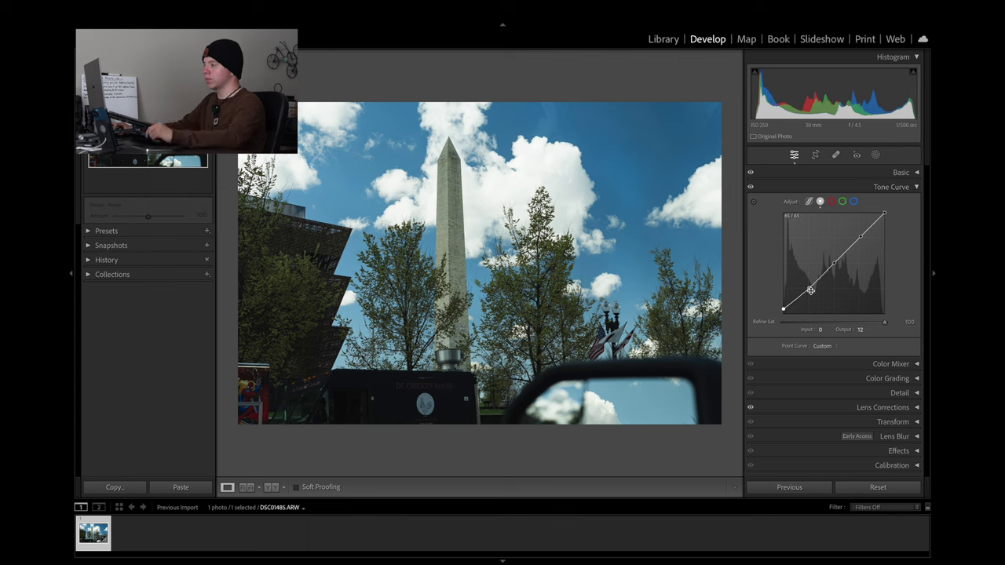
# - Raise the tone curve's quarter point slightly and set its midpoint to input 125, output 138
pyautogui.moveTo(810, 289); pyautogui.dragTo(810, 283)
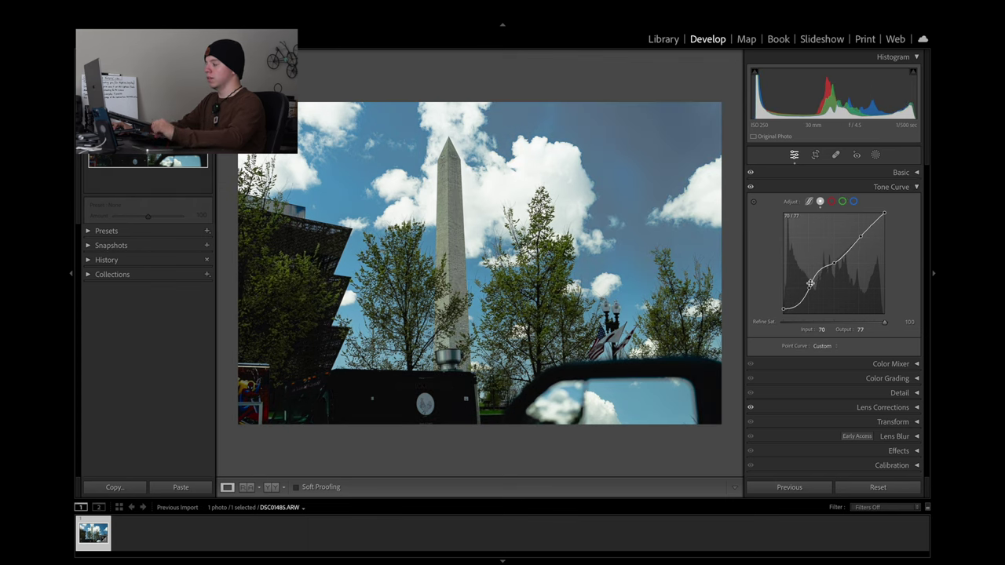
pyautogui.hotkey('ctrl', 'z')
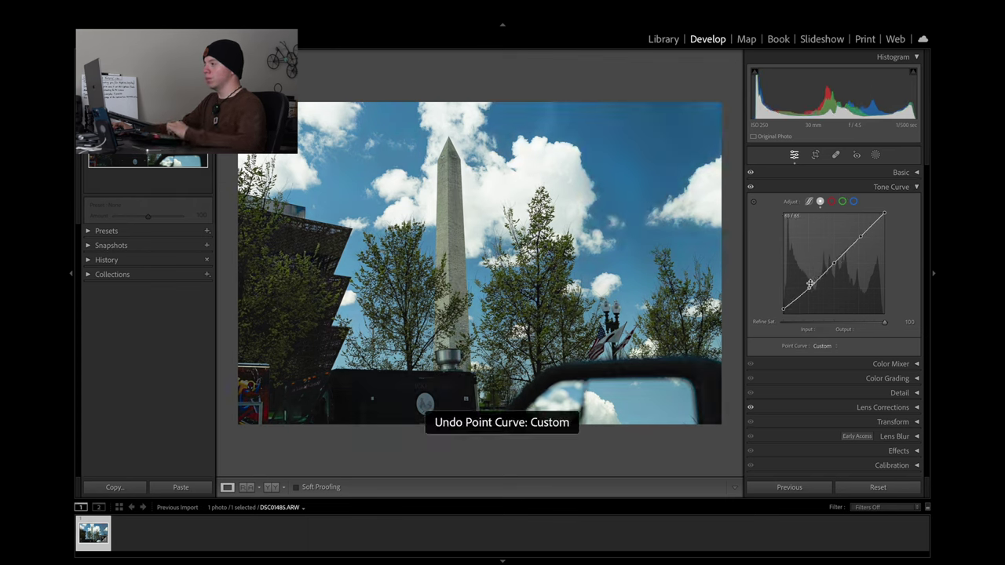
pyautogui.moveTo(809, 288); pyautogui.dragTo(834, 264)
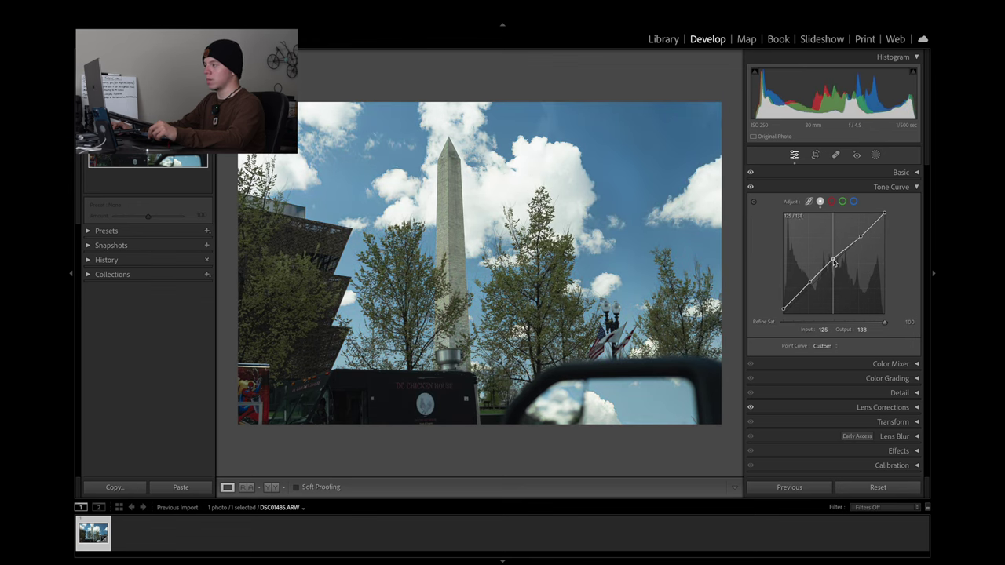
pyautogui.moveTo(810, 281); pyautogui.dragTo(810, 285)
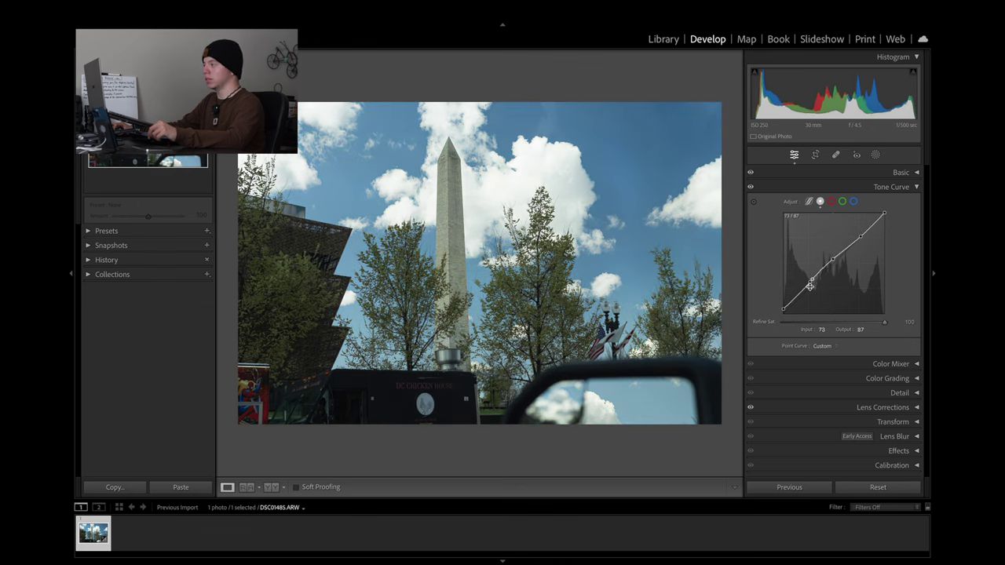
pyautogui.hotkey('ctrl', 'z')
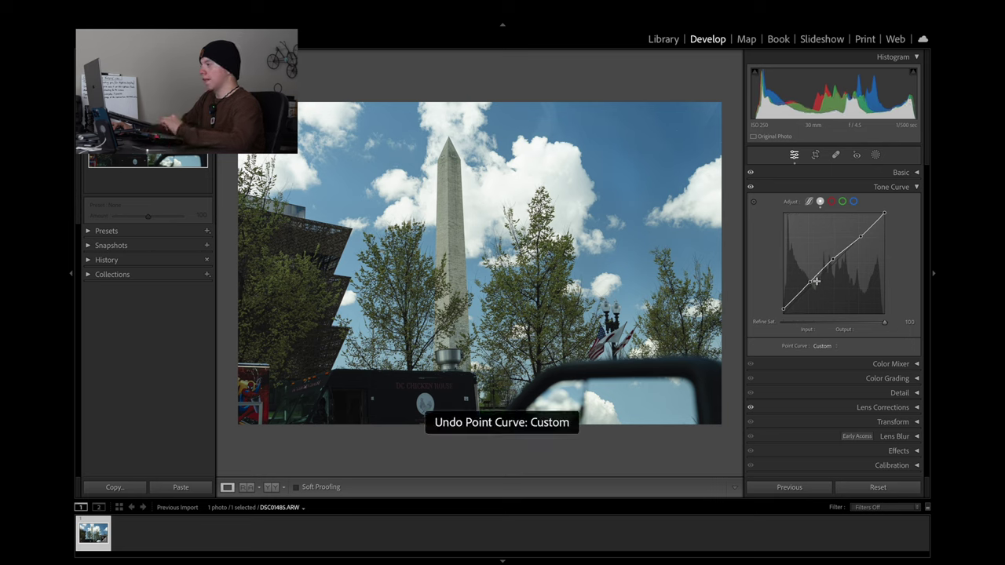
# - Set the tone curve's quarter point to 66/70 and three-quarter point to 196/199, and lower the white point slightly
pyautogui.moveTo(809, 281); pyautogui.dragTo(810, 290)
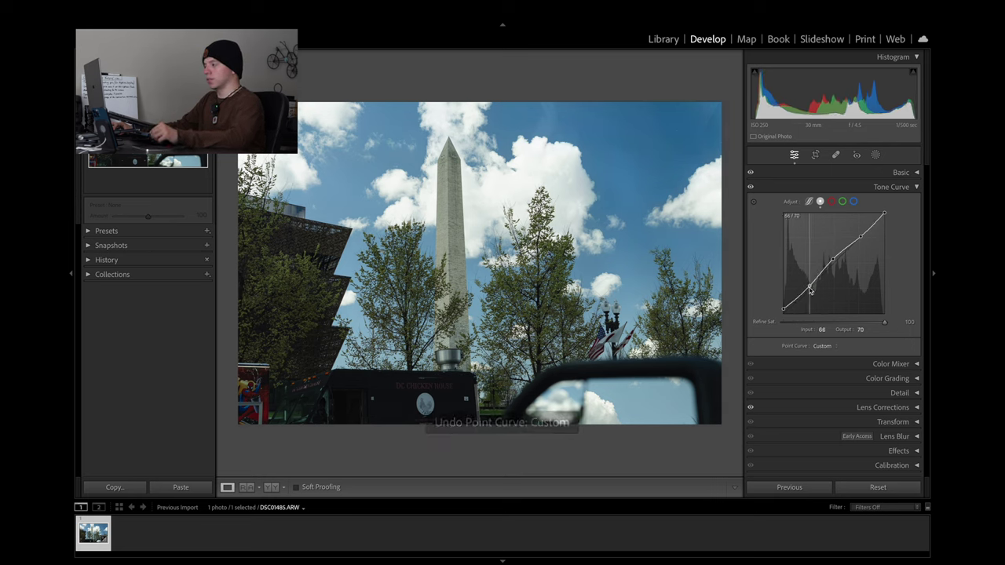
pyautogui.moveTo(860, 238); pyautogui.dragTo(862, 238)
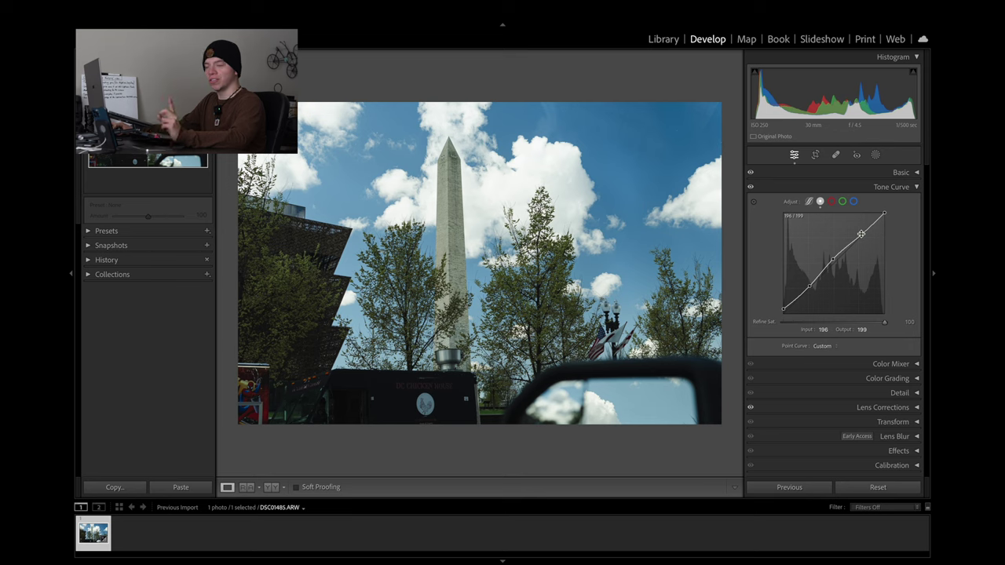
pyautogui.moveTo(884, 216)
pyautogui.mouseDown()
pyautogui.moveTo(886, 228)
pyautogui.moveTo(885, 212)
pyautogui.mouseUp()
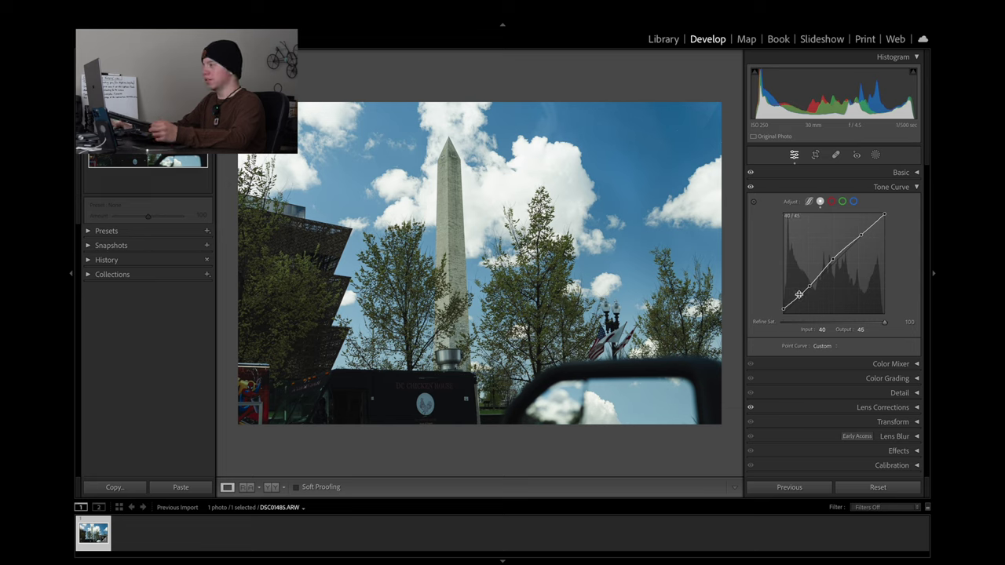
# - Try adding an extra shadow point at input 40, output 45 to the tone curve
pyautogui.moveTo(799, 296); pyautogui.dragTo(798, 302)
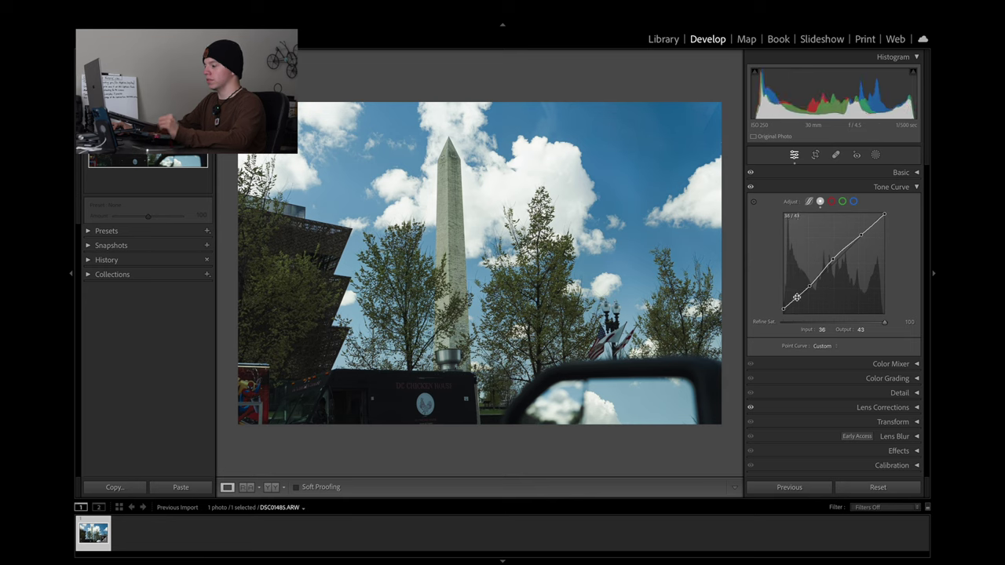
pyautogui.hotkey('ctrl', 'z')
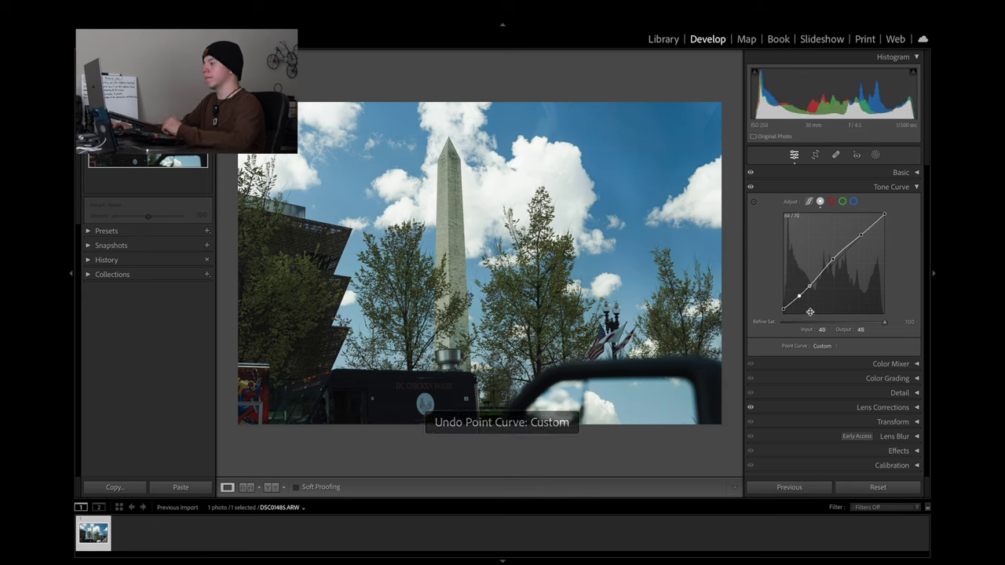
pyautogui.press('Down')
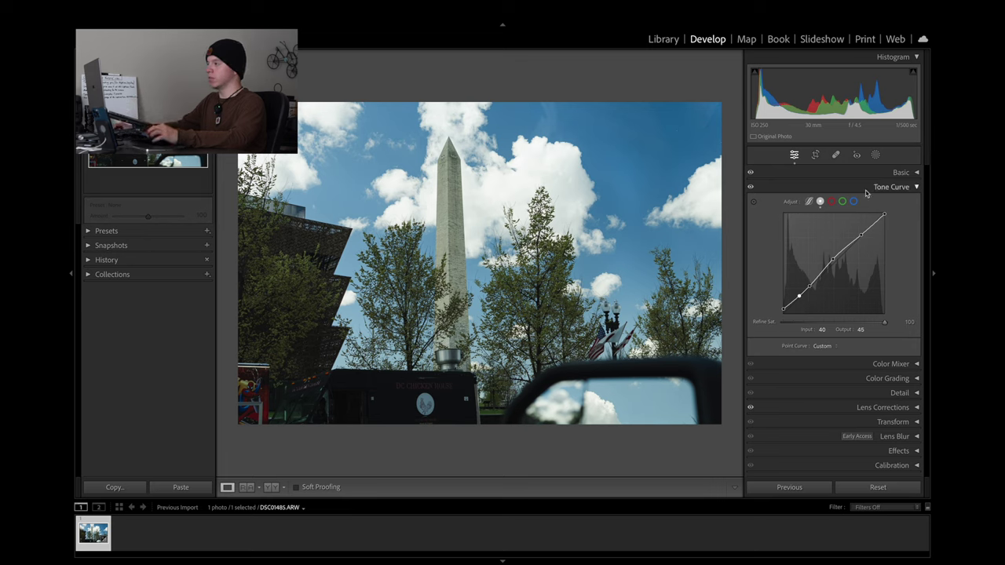
pyautogui.hotkey('ctrl', 'z')
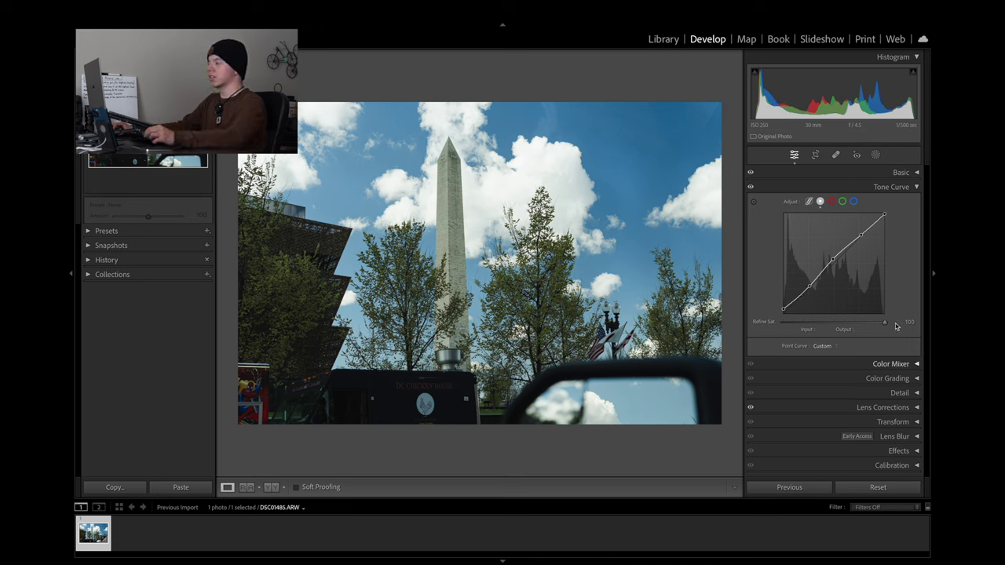
# - Raise the tone curve's midpoint to input 123, output 143 and compare the photo with and without the curve
pyautogui.click(834, 260)
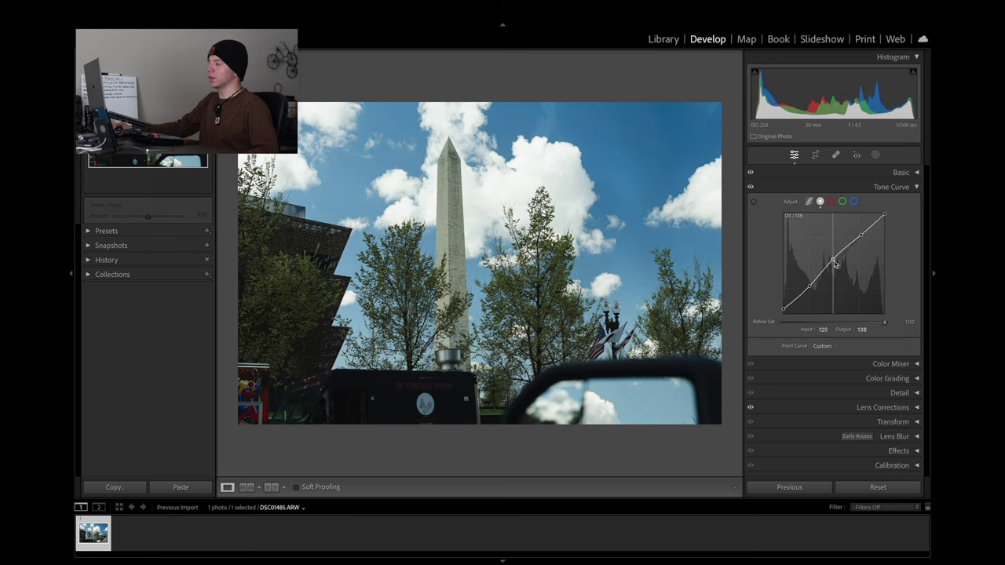
pyautogui.moveTo(833, 262); pyautogui.dragTo(831, 256)
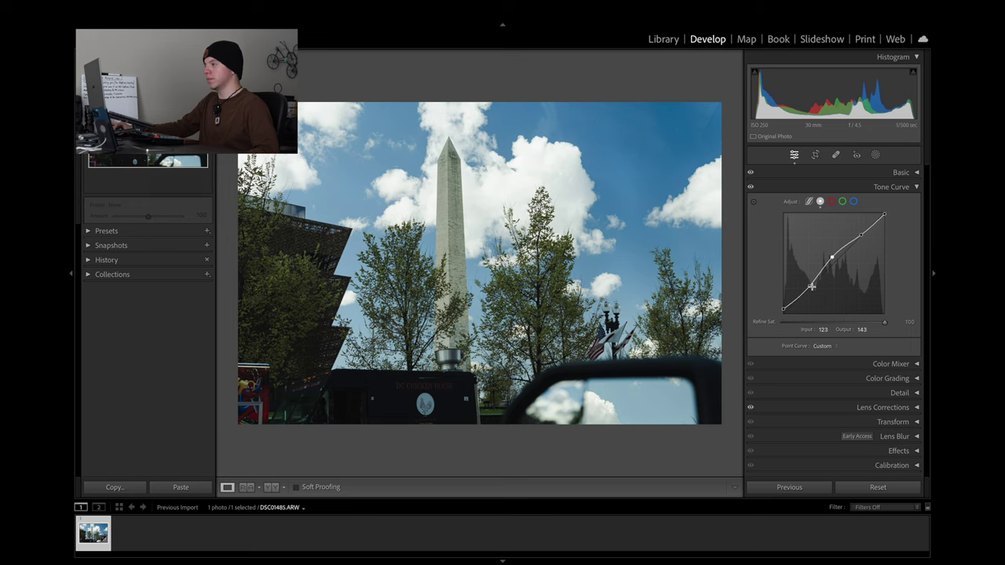
pyautogui.click(751, 187)
pyautogui.click(751, 188)
pyautogui.click(751, 187)
pyautogui.click(751, 187)
pyautogui.click(751, 187)
pyautogui.click(752, 187)
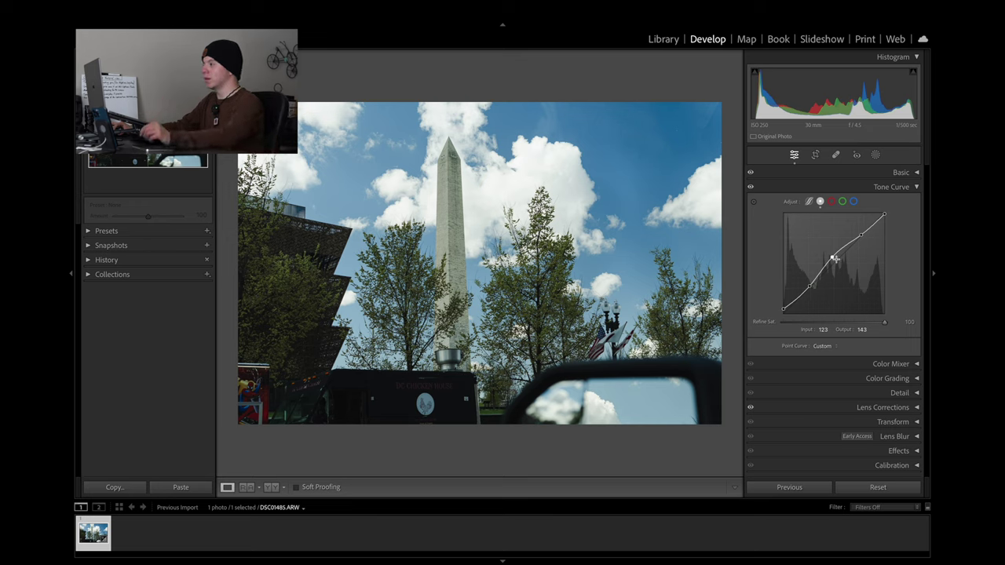
# - Set the tone curve's midpoint to 123/127, three-quarter point to 200/206 and quarter point to 67/69
pyautogui.moveTo(833, 257); pyautogui.dragTo(833, 268)
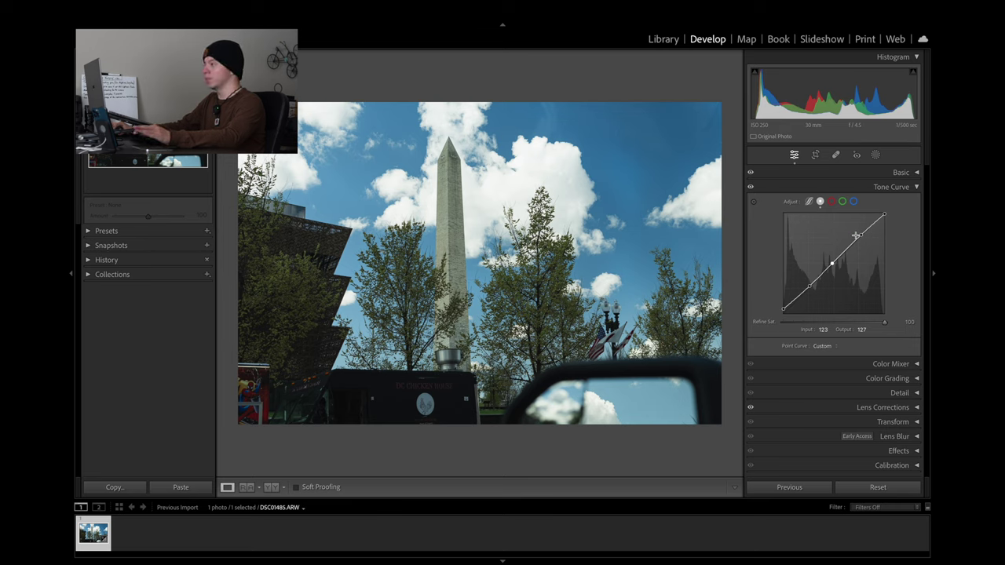
pyautogui.moveTo(861, 235); pyautogui.dragTo(864, 236)
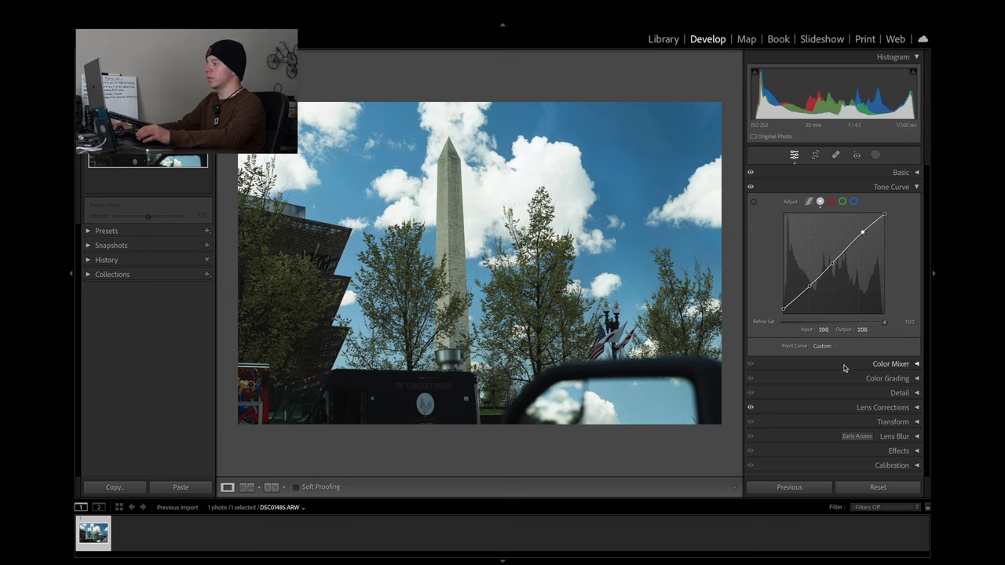
pyautogui.moveTo(810, 286); pyautogui.dragTo(811, 290)
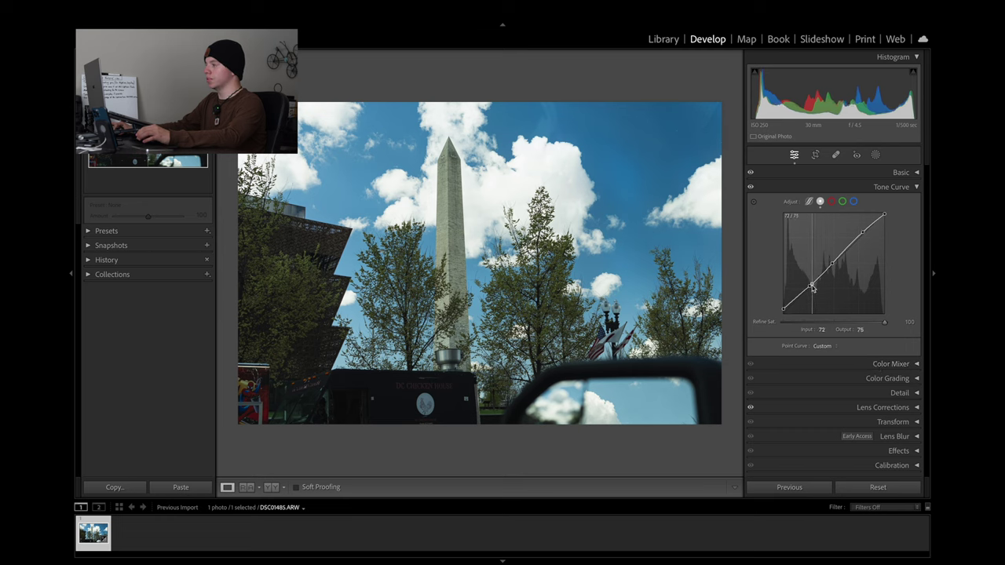
pyautogui.hotkey('ctrl', 'z')
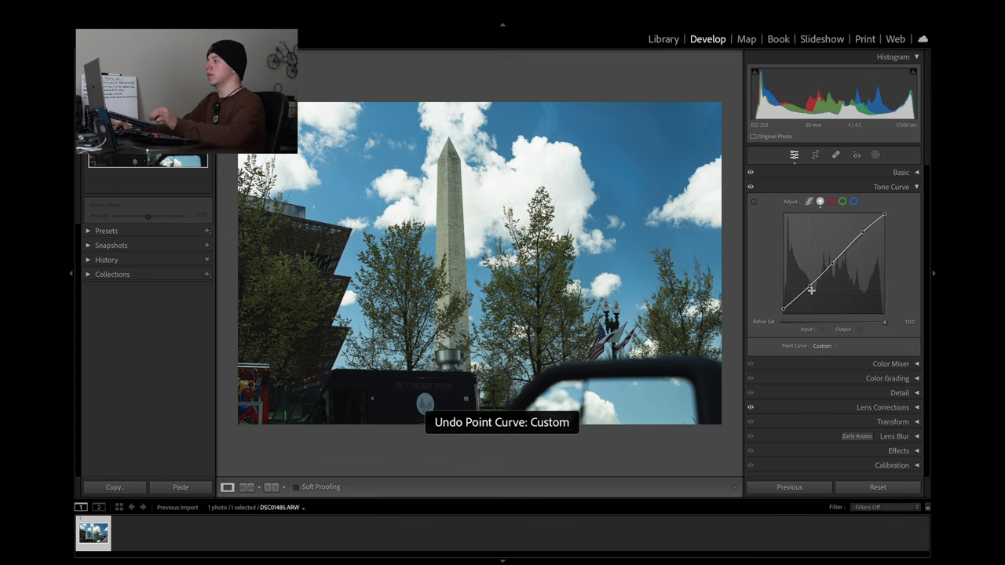
pyautogui.moveTo(810, 290); pyautogui.dragTo(812, 293)
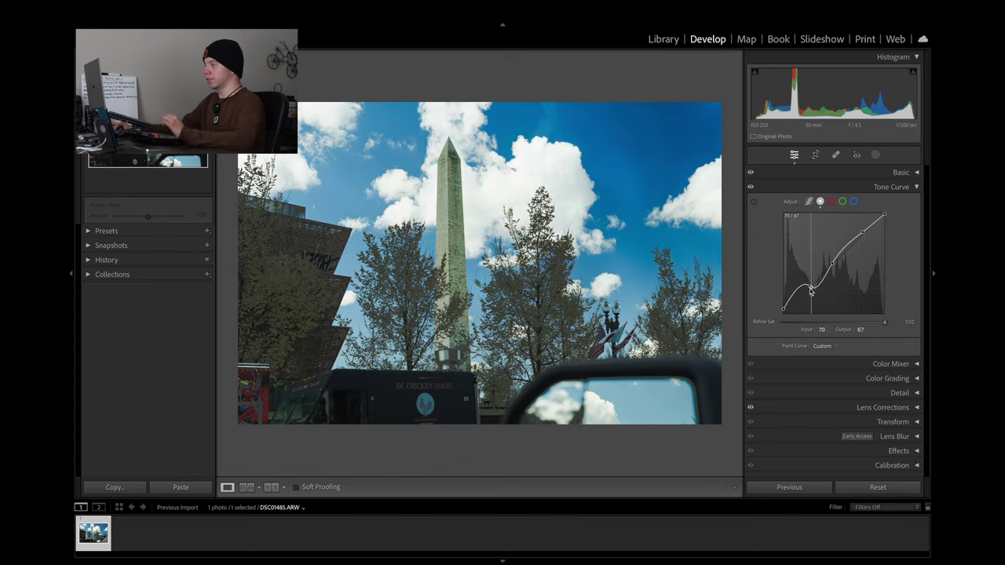
pyautogui.hotkey('ctrl', 'z')
pyautogui.moveTo(810, 293); pyautogui.dragTo(811, 292)
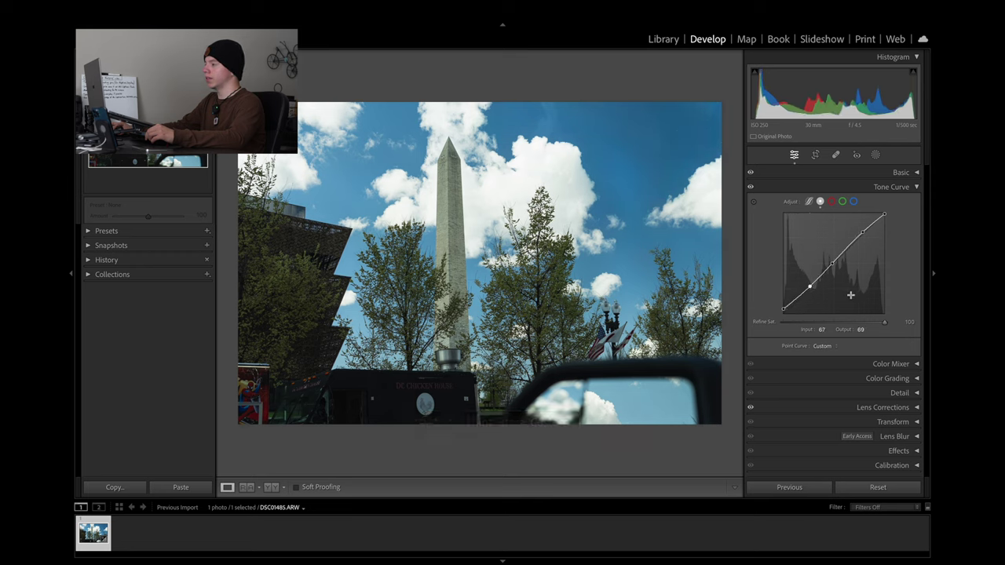
# - Check the photo with and without the adjusted tone curve and close the curve settings
pyautogui.click(750, 188)
pyautogui.click(750, 187)
pyautogui.click(749, 188)
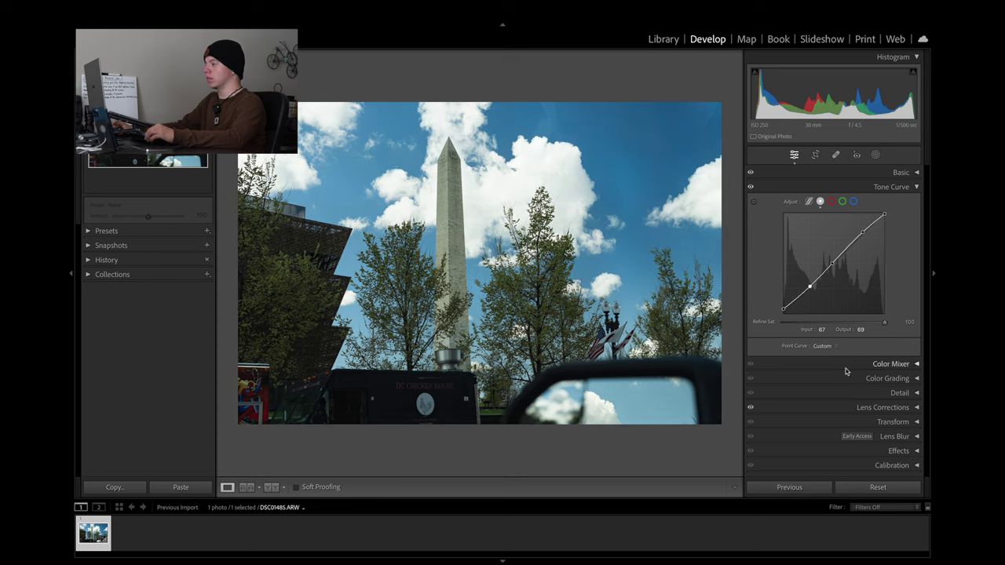
pyautogui.click(891, 187)
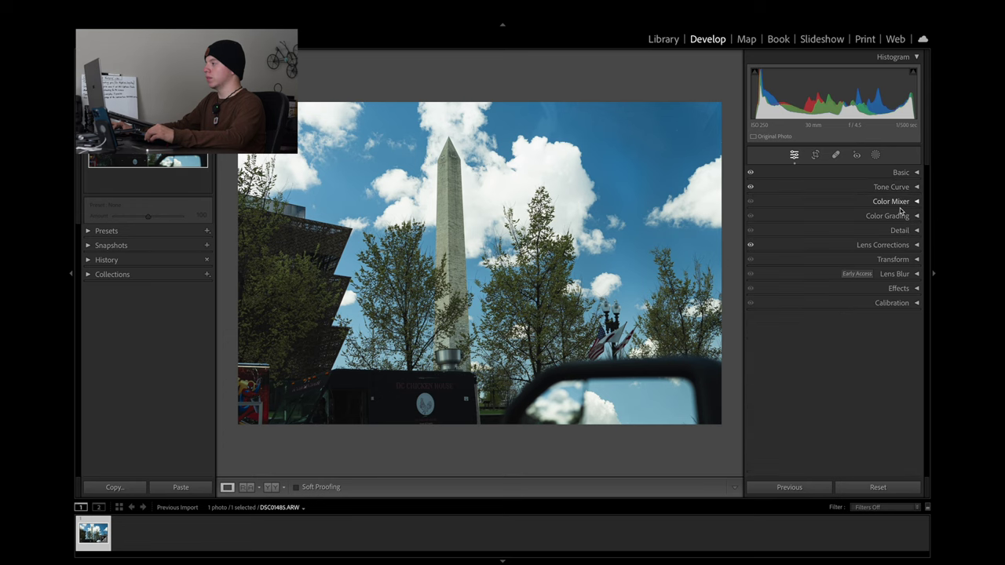
# - Set the blue color's Saturation to -15 and Luminance to -8 in the Color Mixer
pyautogui.click(889, 201)
pyautogui.click(844, 243)
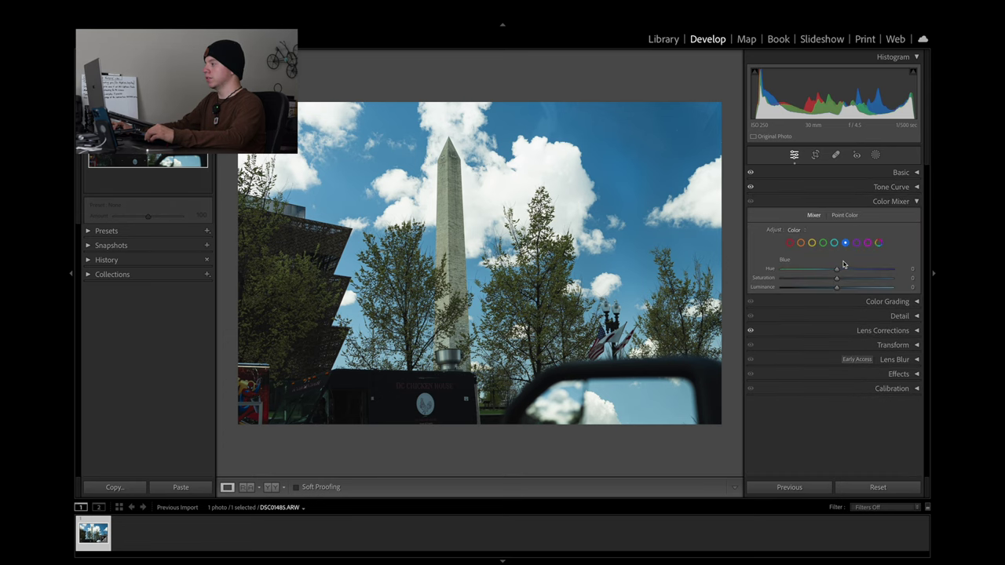
pyautogui.moveTo(837, 281); pyautogui.dragTo(829, 284)
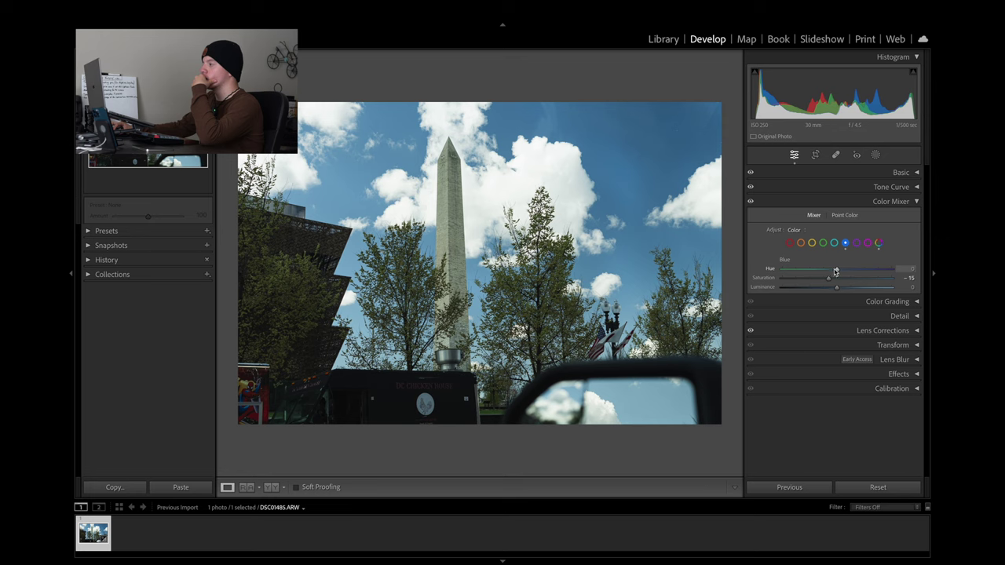
pyautogui.moveTo(837, 288)
pyautogui.mouseDown()
pyautogui.moveTo(854, 290)
pyautogui.moveTo(833, 289)
pyautogui.mouseUp()
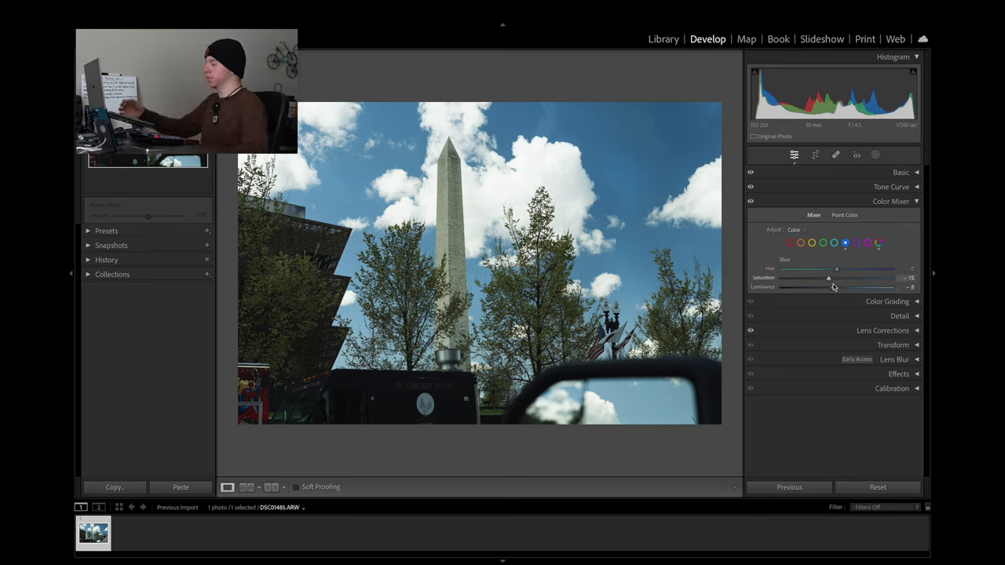
pyautogui.click(816, 199)
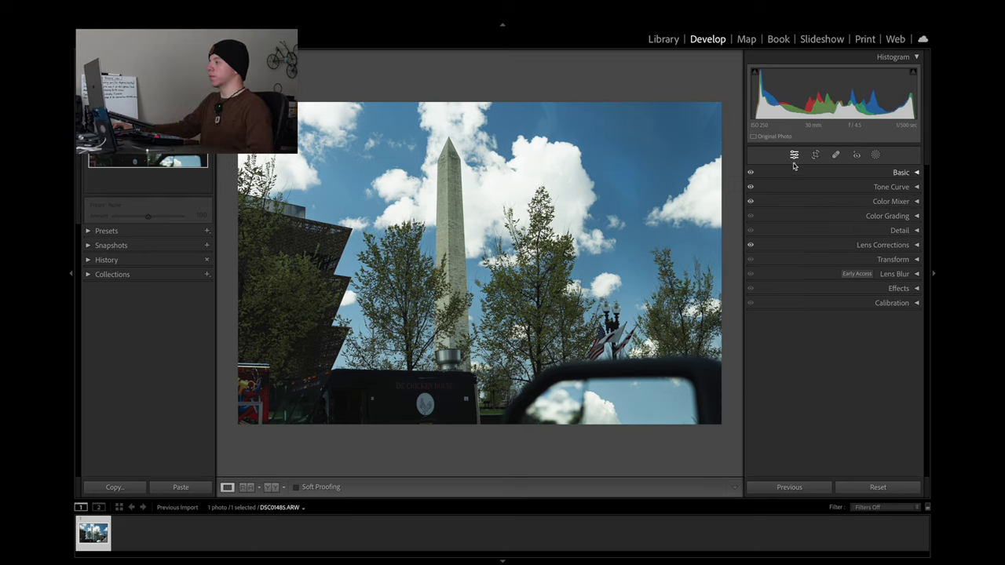
# - Cycle through the crop guide overlays up to the aspect-ratio guides and leave the crop tool without cropping
pyautogui.click(817, 155)
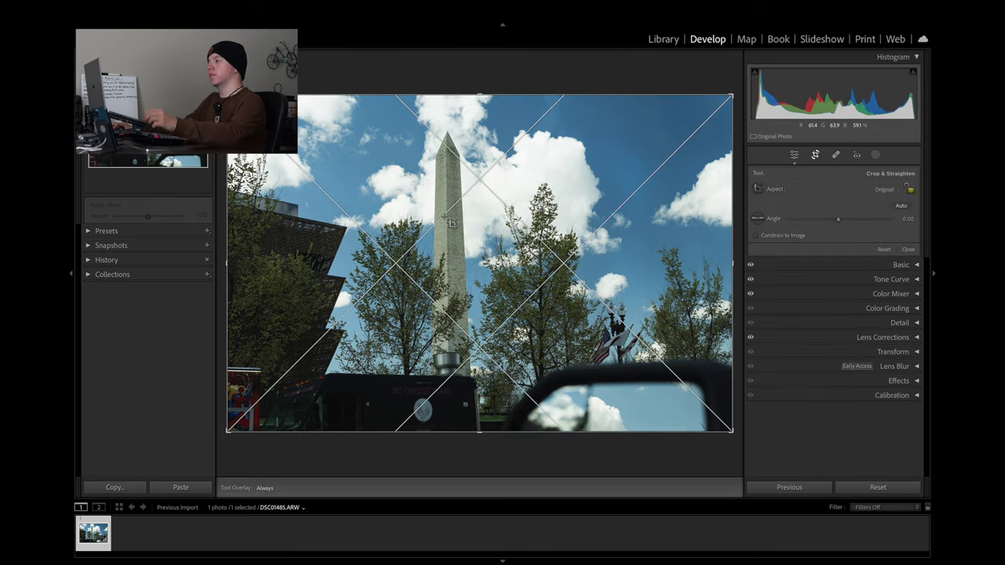
pyautogui.press('o')
pyautogui.press('o')
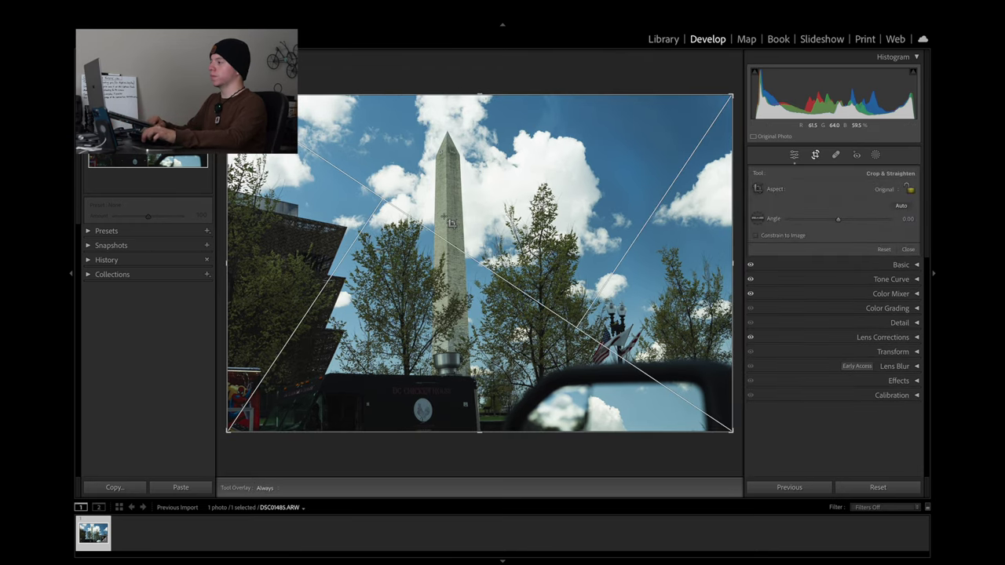
pyautogui.press('o')
pyautogui.press('o')
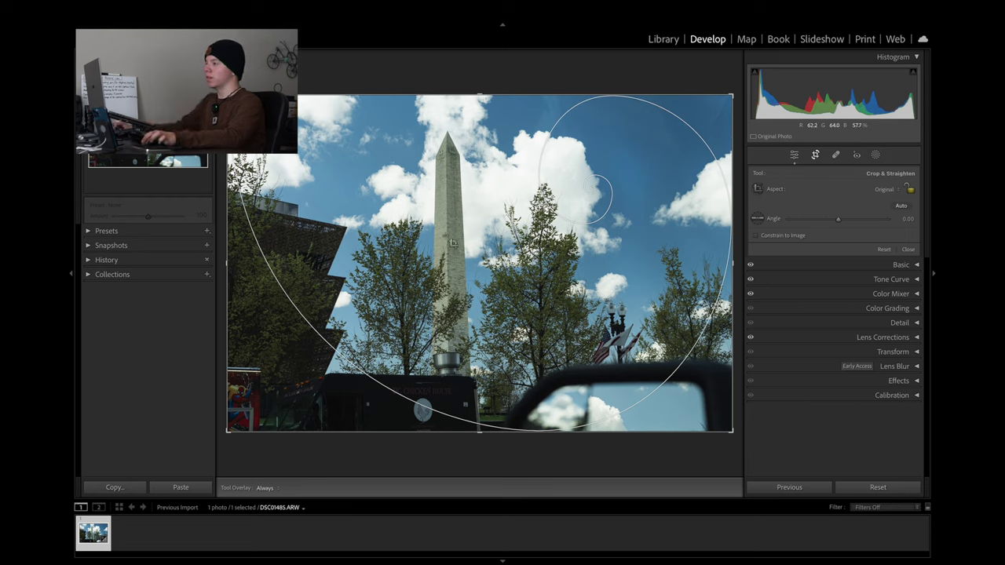
pyautogui.press('o')
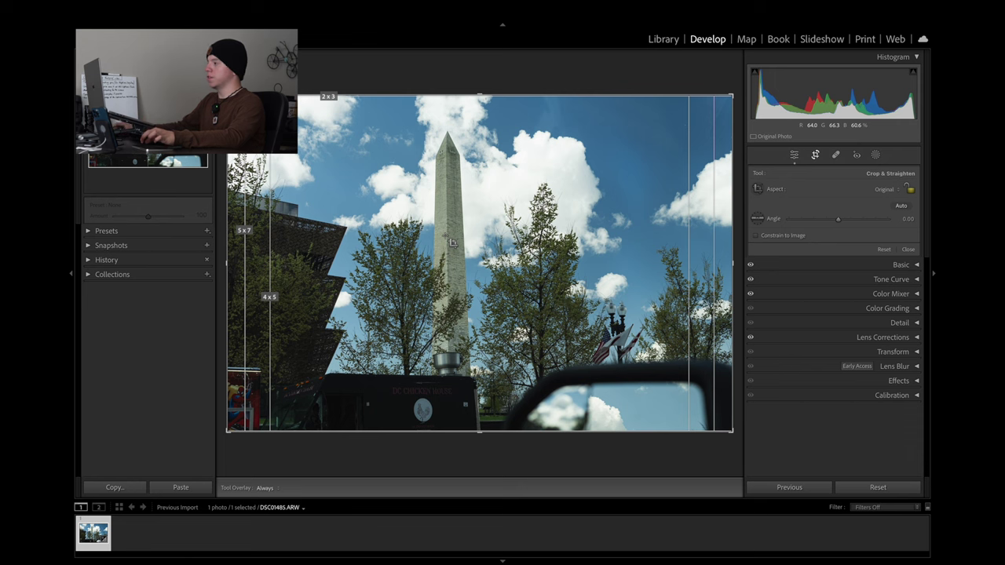
pyautogui.click(812, 154)
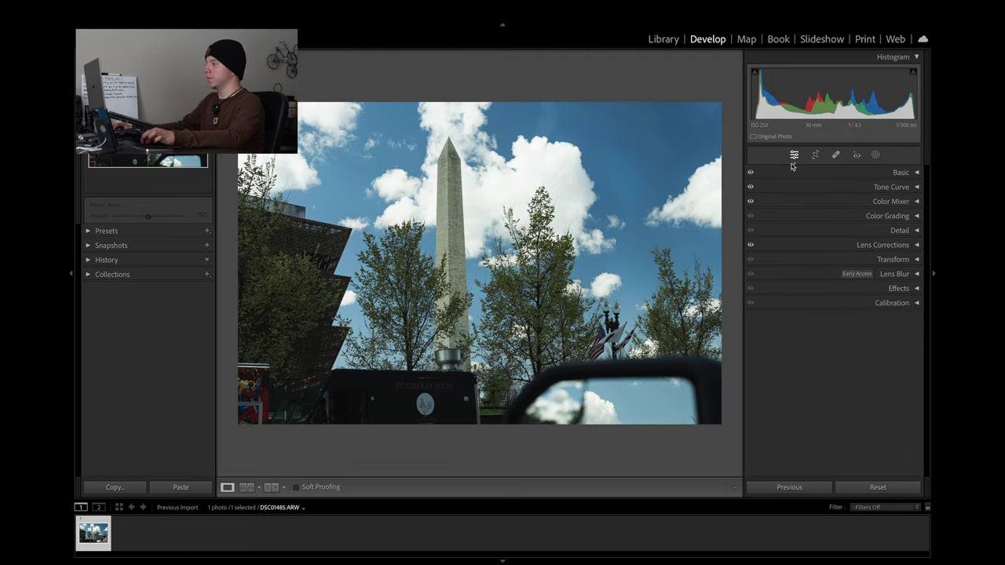
# - Crop the photo to the monument, its two neighbouring trees and the sky, excluding the vehicles and the building
pyautogui.click(815, 155)
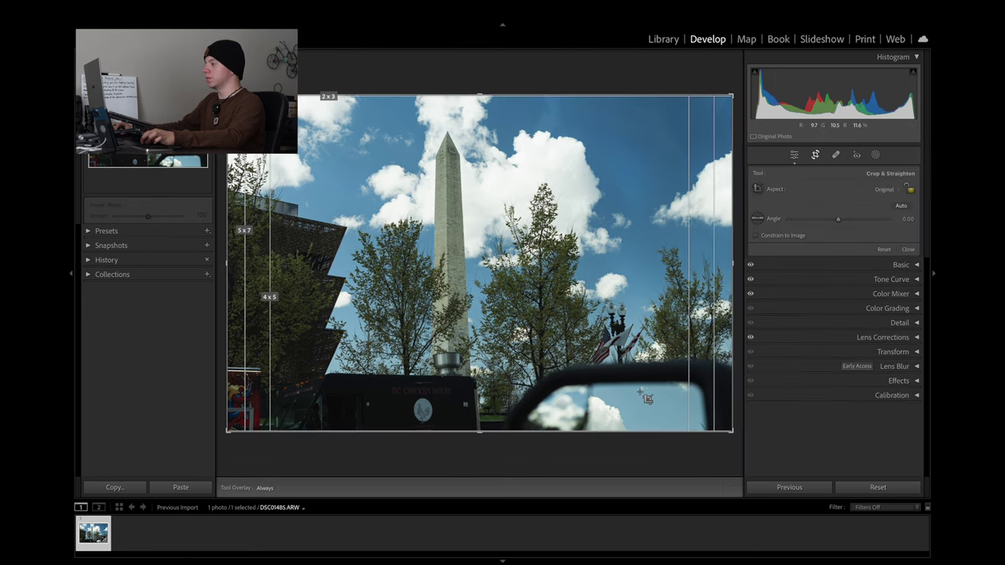
pyautogui.moveTo(732, 432); pyautogui.dragTo(673, 370)
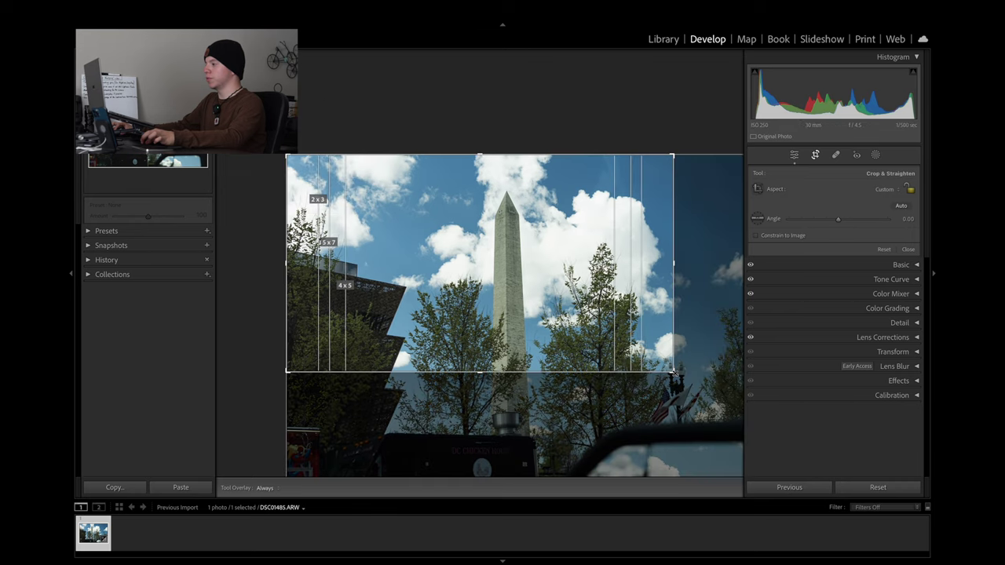
pyautogui.click(815, 154)
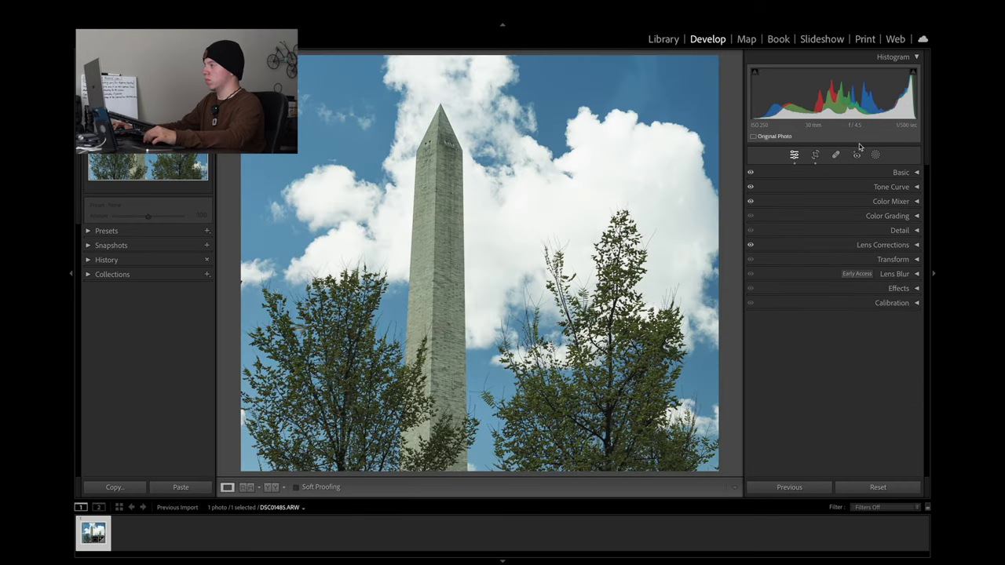
# - Review the photo's crop frame and its tone curve points without changing them
pyautogui.click(816, 155)
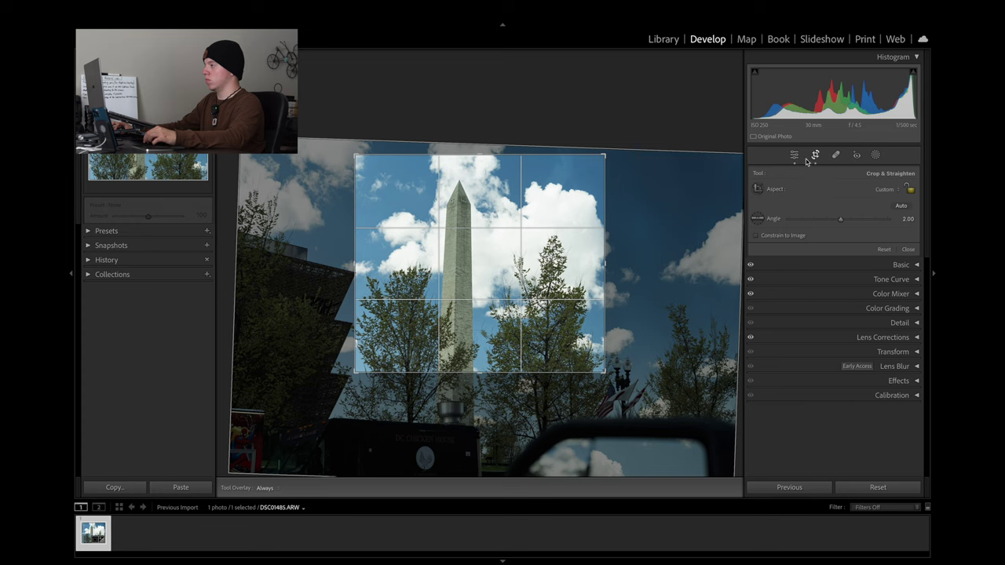
pyautogui.click(794, 155)
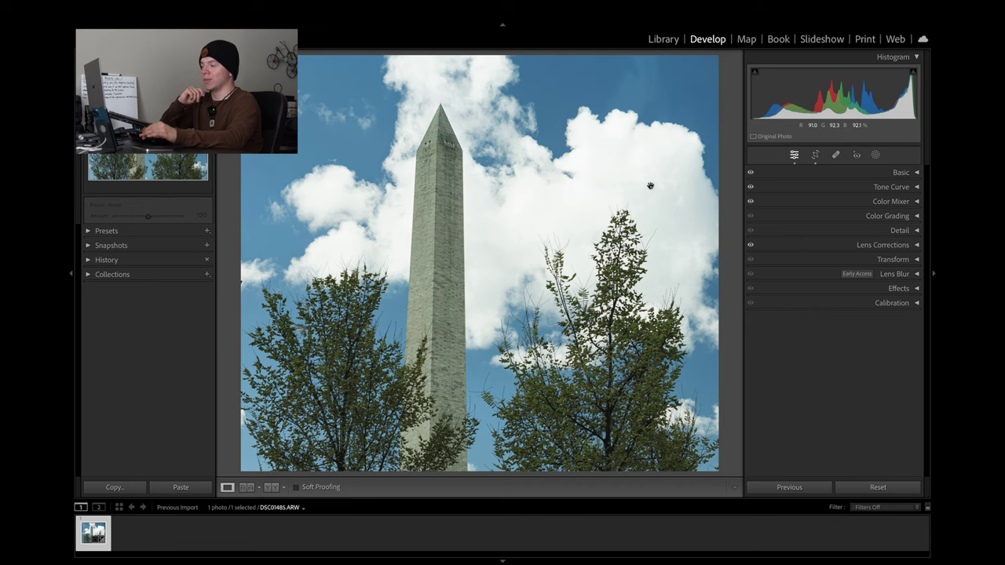
pyautogui.click(785, 193)
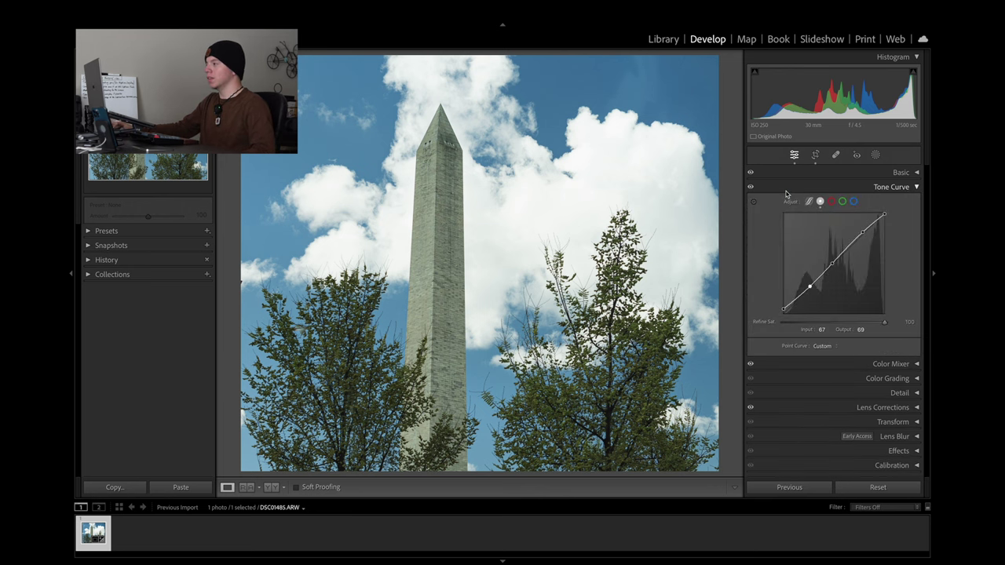
pyautogui.click(786, 193)
pyautogui.press('r')
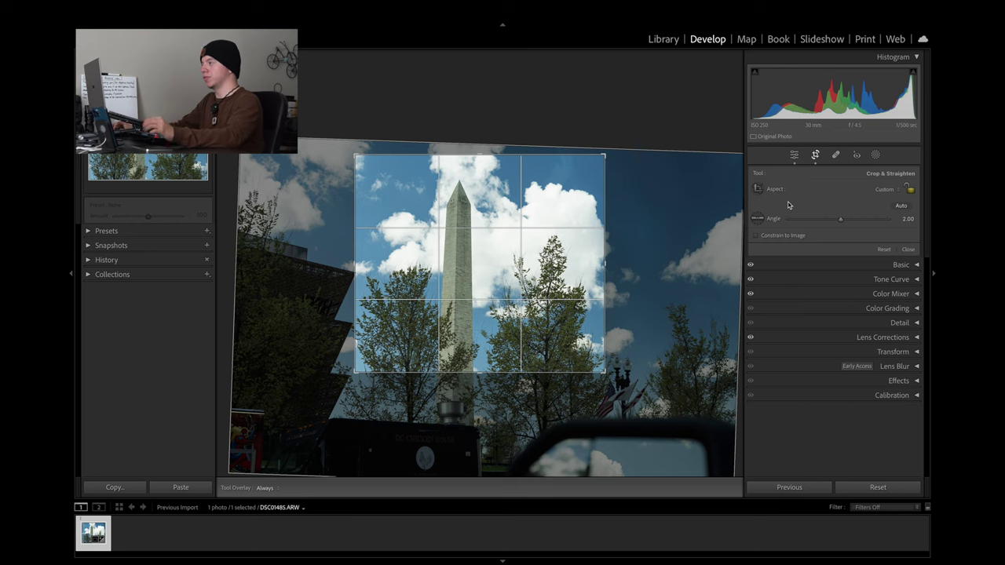
pyautogui.press('Return')
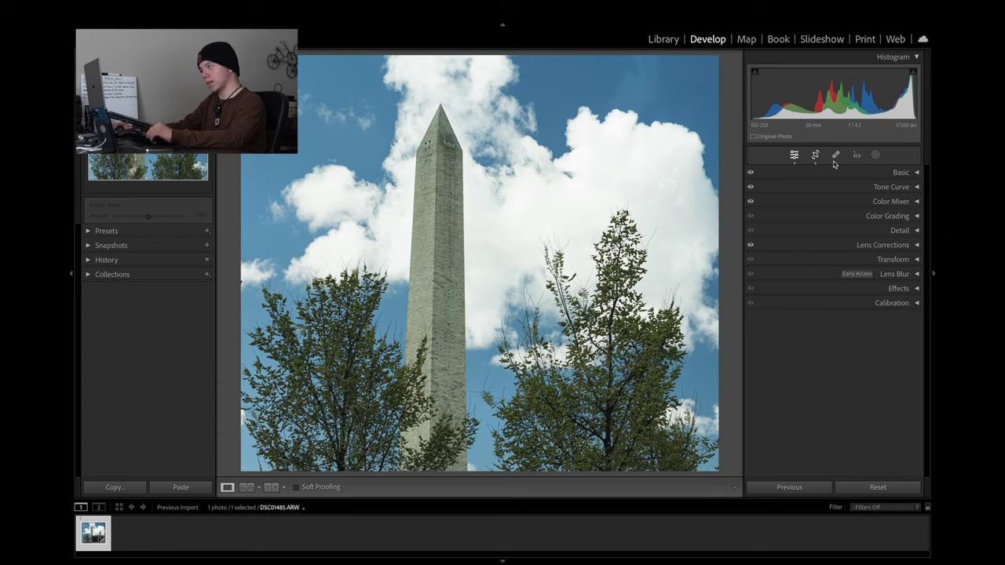
pyautogui.click(812, 189)
pyautogui.click(812, 188)
pyautogui.click(812, 189)
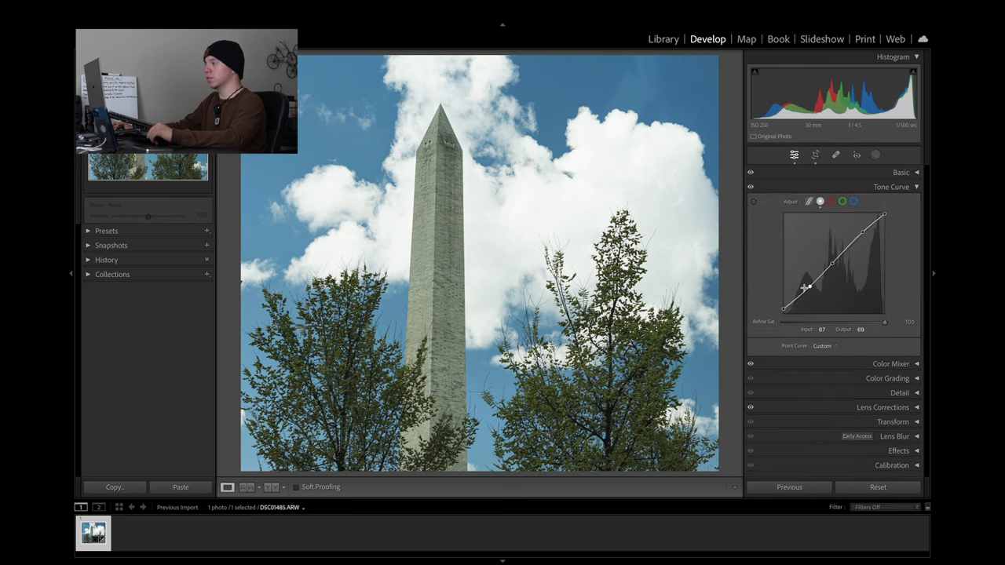
pyautogui.click(855, 188)
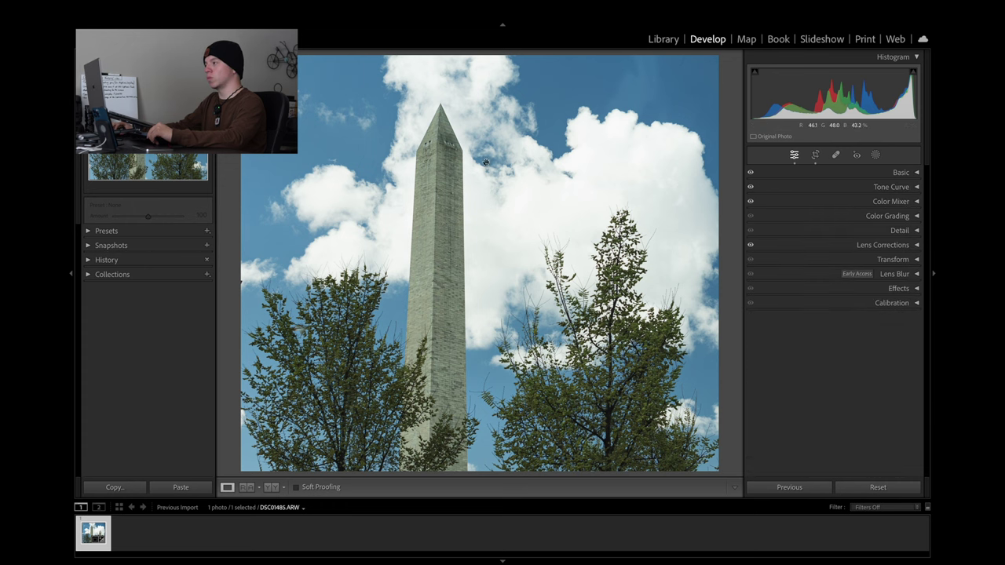
# - Compare the photo with and without the Basic adjustments
pyautogui.click(751, 173)
pyautogui.click(751, 173)
pyautogui.click(751, 173)
pyautogui.click(752, 174)
pyautogui.click(752, 173)
pyautogui.click(751, 174)
pyautogui.click(751, 174)
pyautogui.click(751, 173)
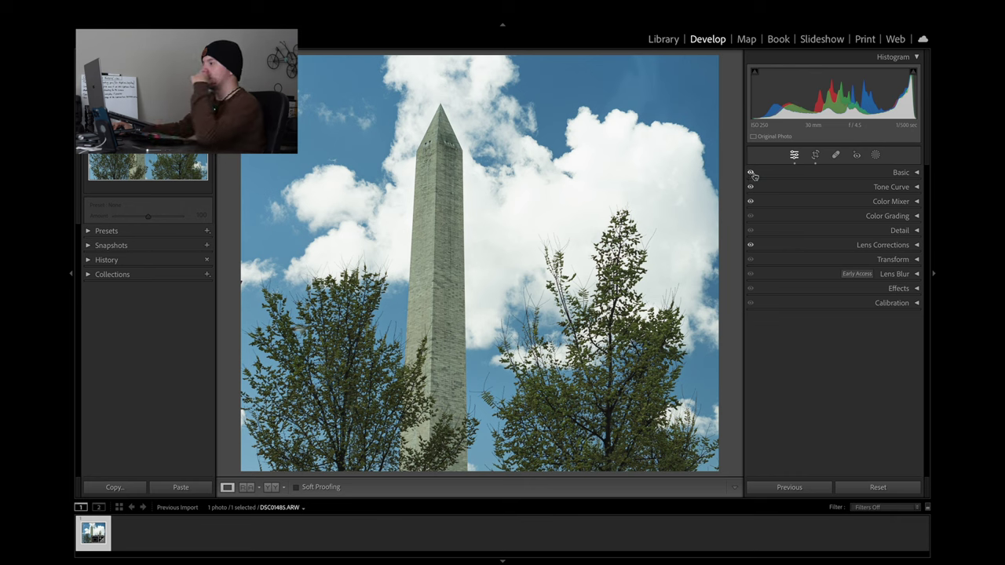
# - Select the green color in the Color Mixer and recheck the crop frame without changing it
pyautogui.click(787, 201)
pyautogui.click(822, 244)
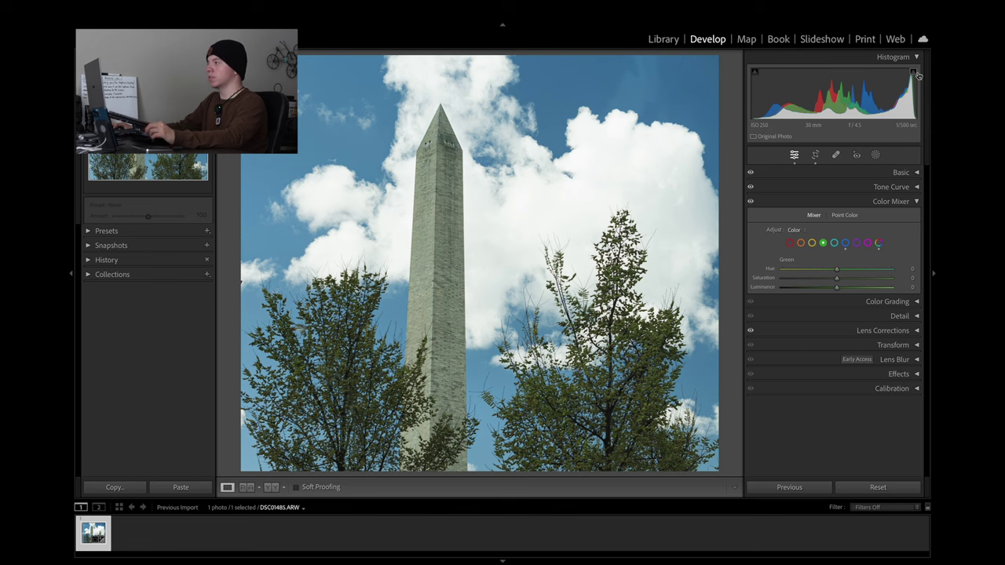
pyautogui.click(817, 156)
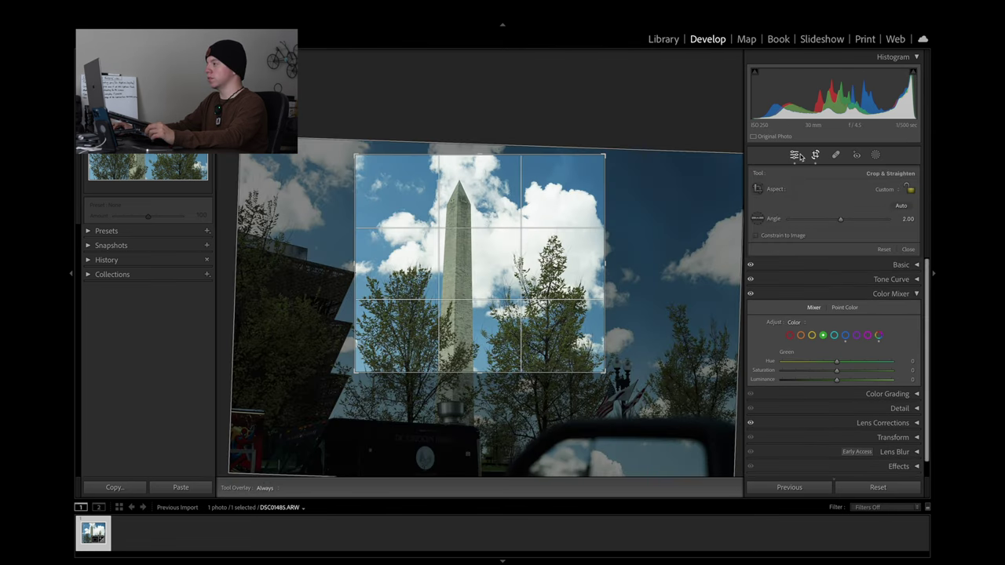
pyautogui.click(795, 156)
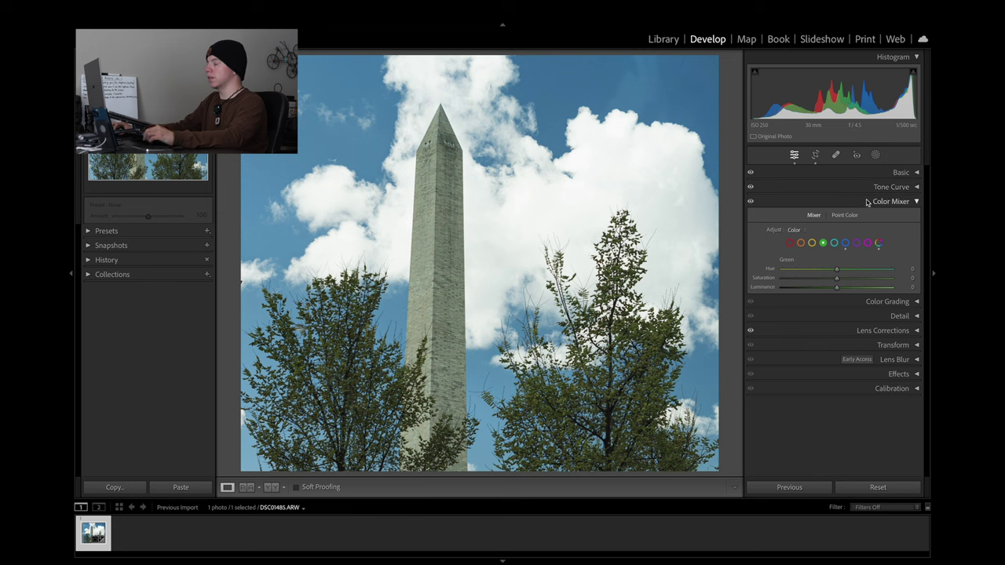
# - Lower Whites to -58 in the Basic adjustments and close those settings
pyautogui.click(899, 172)
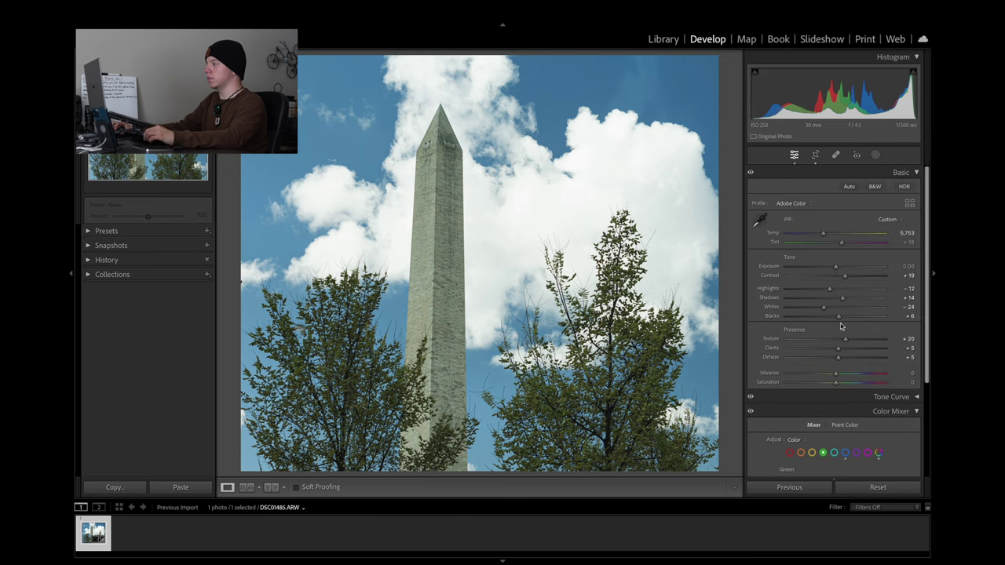
pyautogui.moveTo(827, 310); pyautogui.dragTo(806, 314)
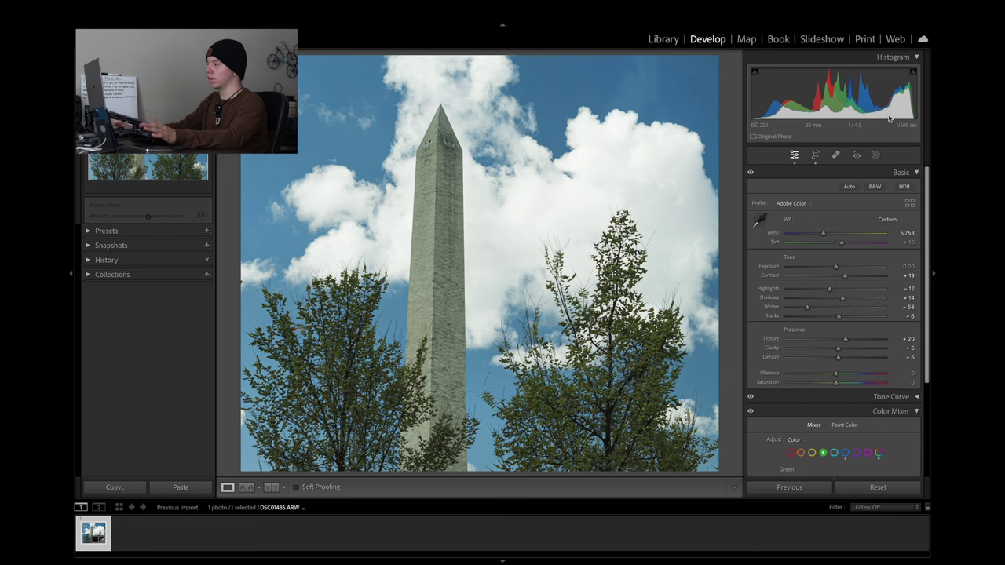
pyautogui.click(891, 172)
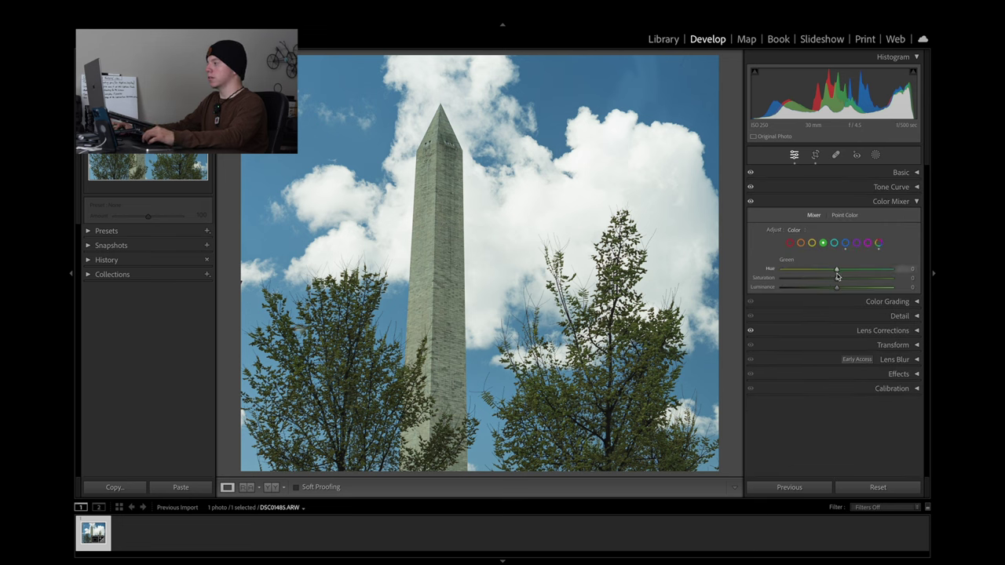
# - Try stronger and weaker greens in the Color Mixer and set the green Saturation to -33
pyautogui.moveTo(847, 283); pyautogui.dragTo(866, 280)
pyautogui.moveTo(787, 281); pyautogui.dragTo(864, 283)
pyautogui.moveTo(797, 288); pyautogui.dragTo(835, 286)
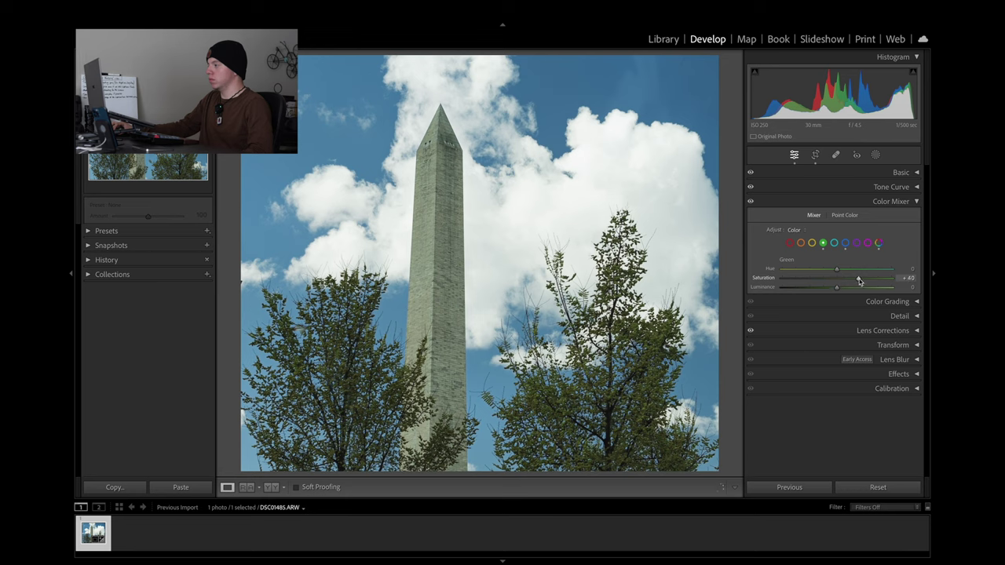
pyautogui.moveTo(824, 286)
pyautogui.mouseDown()
pyautogui.moveTo(839, 283)
pyautogui.moveTo(826, 286)
pyautogui.mouseUp()
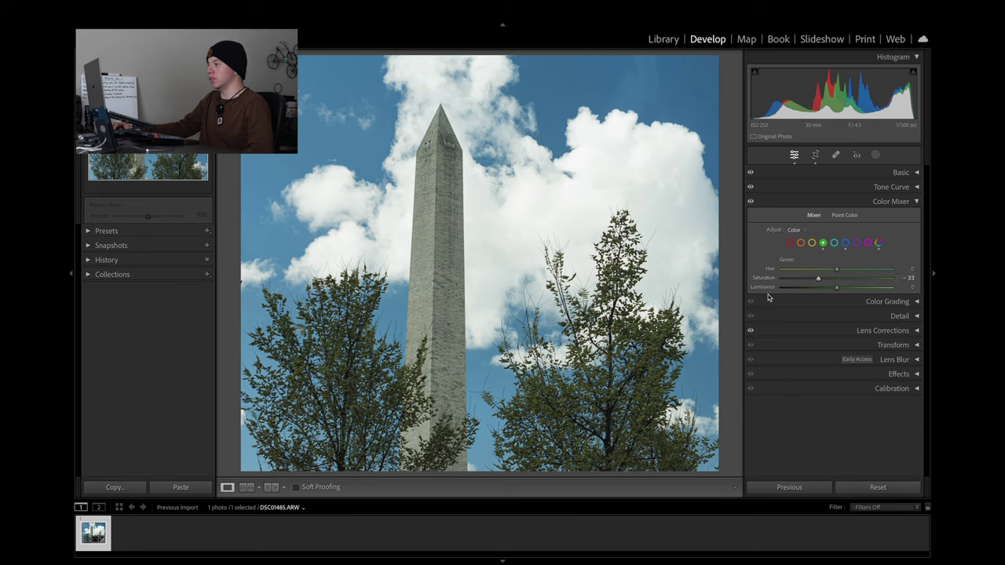
# - Sample the monument's stone color with the Point Color dropper
pyautogui.click(845, 215)
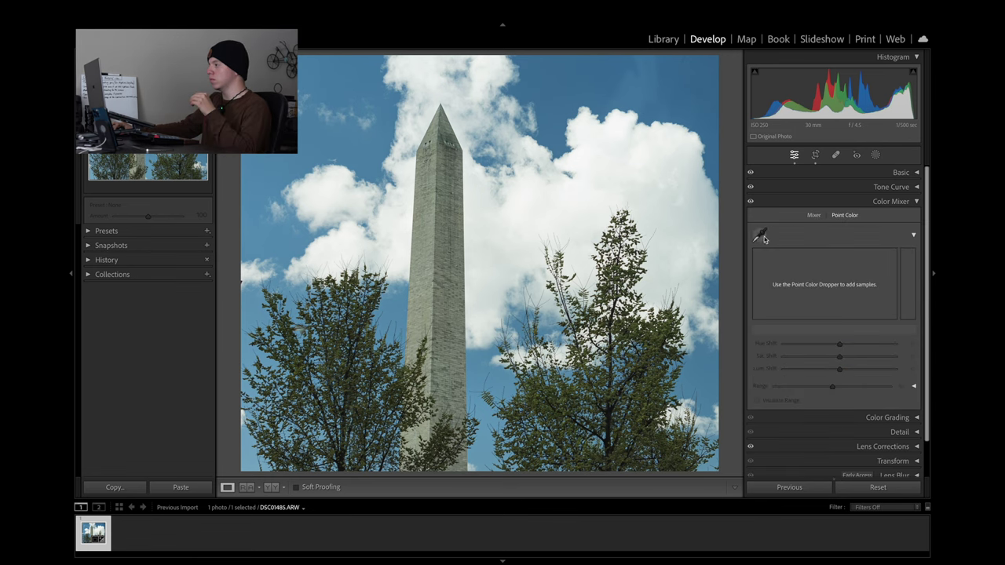
pyautogui.click(761, 235)
pyautogui.click(422, 222)
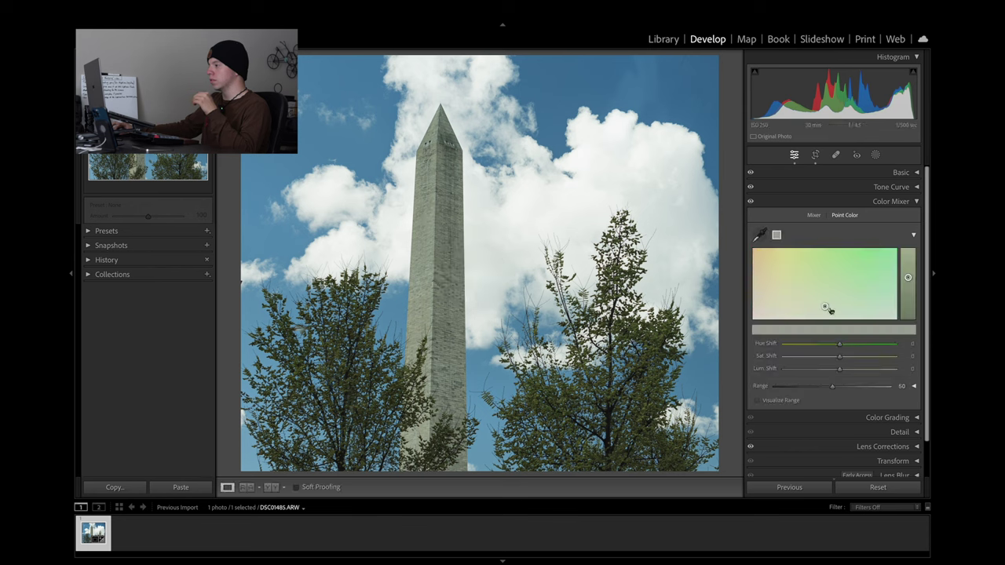
# - Warm and brighten the sampled stone color with Hue Shift -69, Sat. Shift 20 and Lum. Shift 28
pyautogui.moveTo(823, 302)
pyautogui.mouseDown()
pyautogui.moveTo(770, 265)
pyautogui.moveTo(776, 274)
pyautogui.moveTo(885, 254)
pyautogui.moveTo(805, 300)
pyautogui.moveTo(781, 274)
pyautogui.mouseUp()
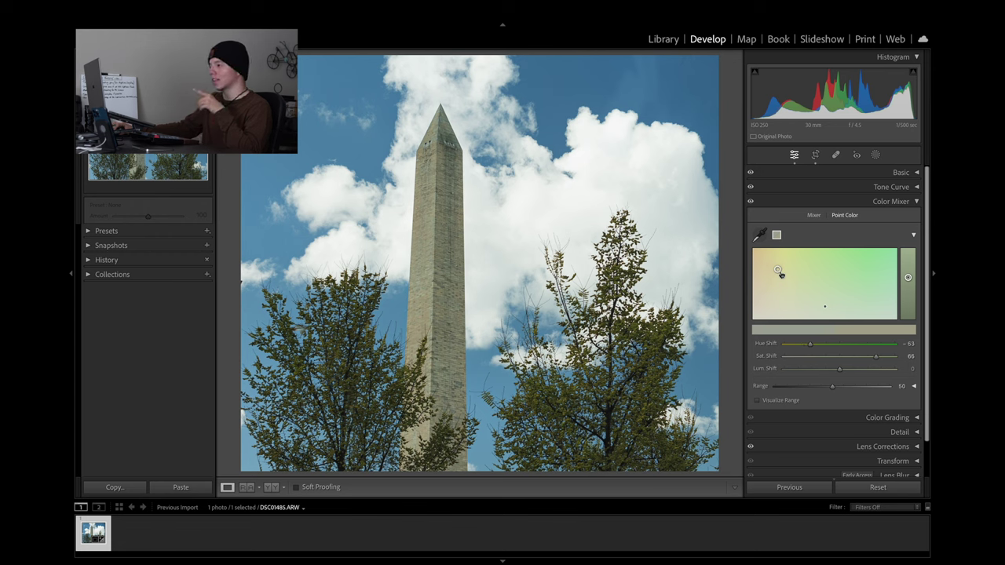
pyautogui.moveTo(782, 273)
pyautogui.mouseDown()
pyautogui.moveTo(766, 273)
pyautogui.moveTo(777, 292)
pyautogui.moveTo(785, 278)
pyautogui.moveTo(791, 286)
pyautogui.mouseUp()
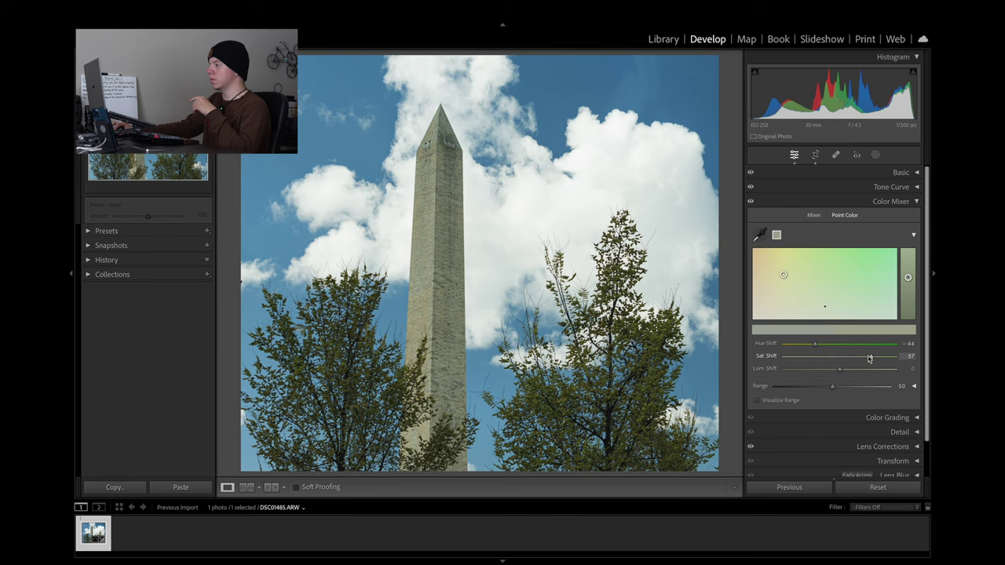
pyautogui.moveTo(869, 357)
pyautogui.mouseDown()
pyautogui.moveTo(829, 360)
pyautogui.moveTo(867, 366)
pyautogui.moveTo(829, 366)
pyautogui.moveTo(860, 371)
pyautogui.moveTo(812, 373)
pyautogui.mouseUp()
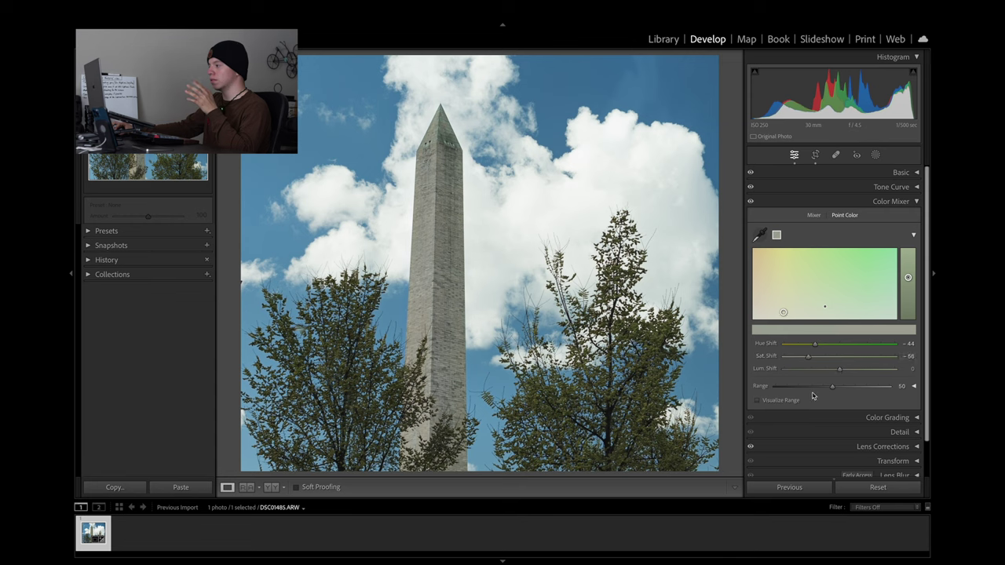
pyautogui.moveTo(841, 371)
pyautogui.mouseDown()
pyautogui.moveTo(813, 372)
pyautogui.moveTo(874, 383)
pyautogui.moveTo(857, 385)
pyautogui.mouseUp()
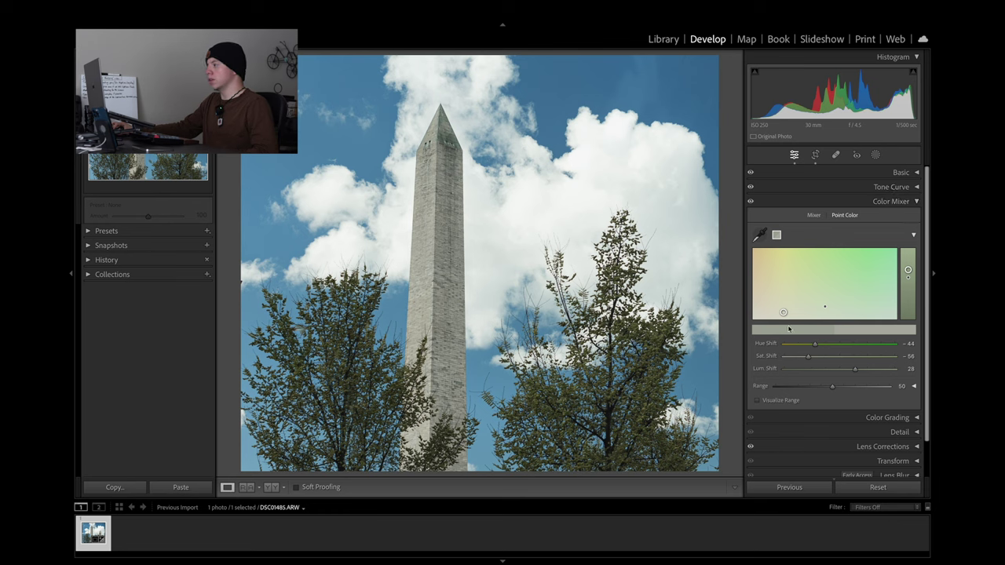
pyautogui.moveTo(785, 314); pyautogui.dragTo(785, 306)
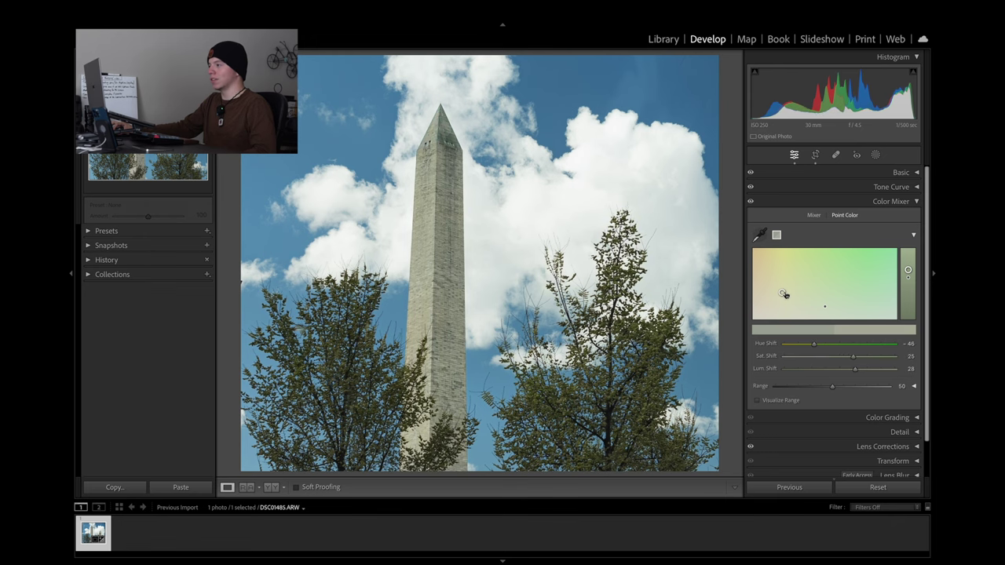
pyautogui.moveTo(784, 294); pyautogui.dragTo(768, 295)
pyautogui.click(413, 271)
pyautogui.moveTo(413, 272); pyautogui.dragTo(422, 312)
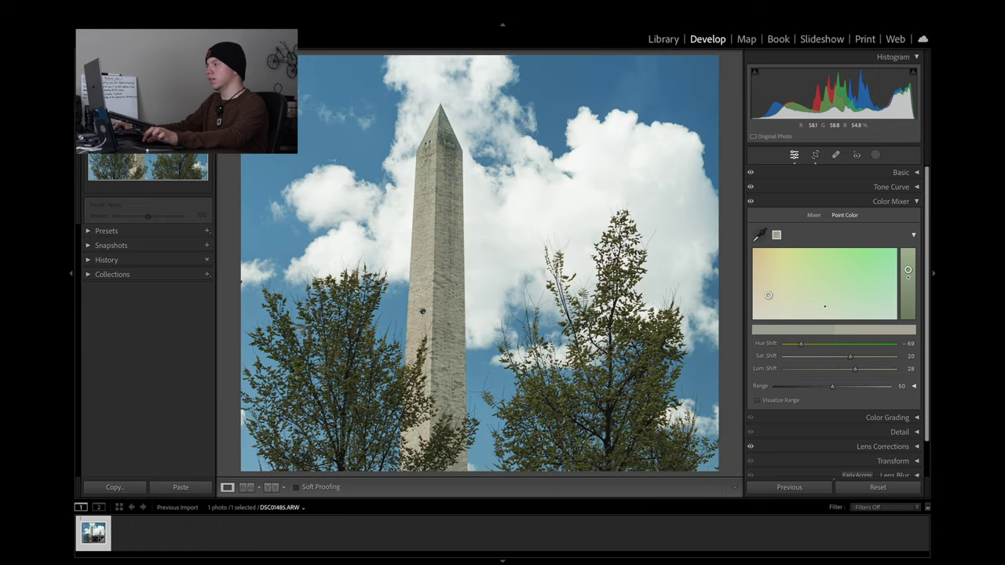
# - Compare the photo with and without the Color Mixer adjustments, leaving them enabled
pyautogui.click(750, 202)
pyautogui.click(751, 202)
pyautogui.click(750, 202)
pyautogui.click(751, 202)
pyautogui.click(750, 201)
pyautogui.click(751, 202)
pyautogui.click(750, 202)
pyautogui.click(750, 202)
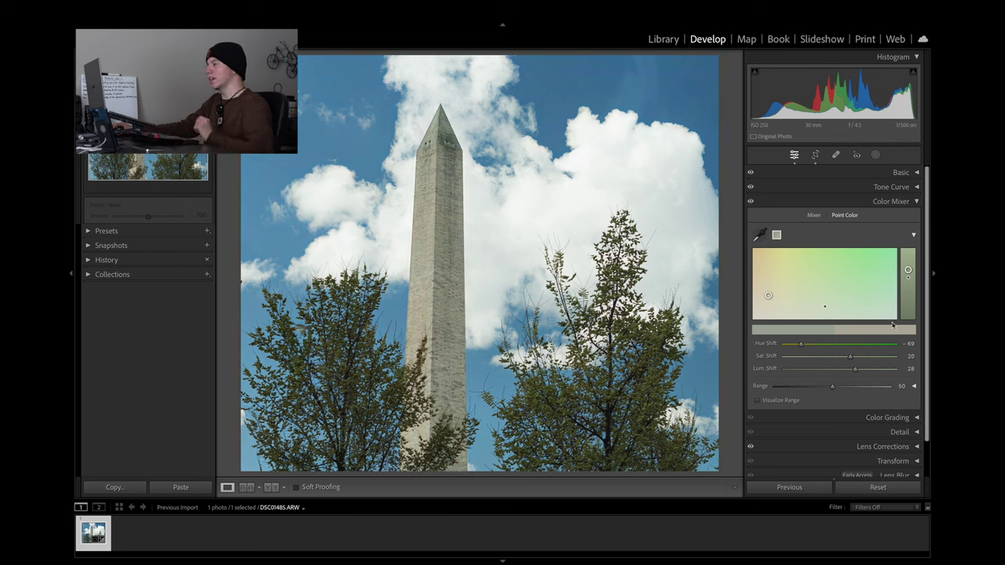
pyautogui.click(750, 203)
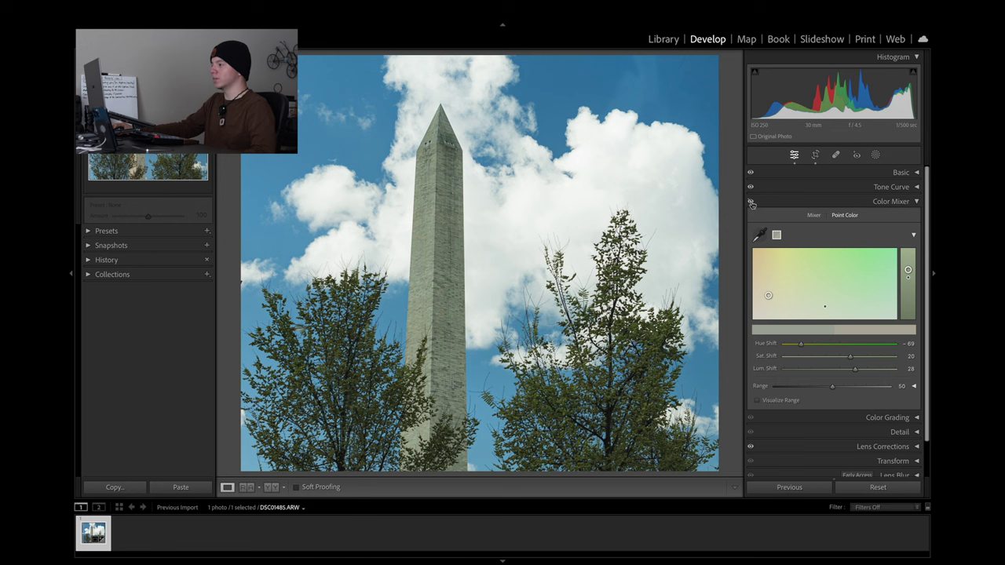
pyautogui.click(751, 202)
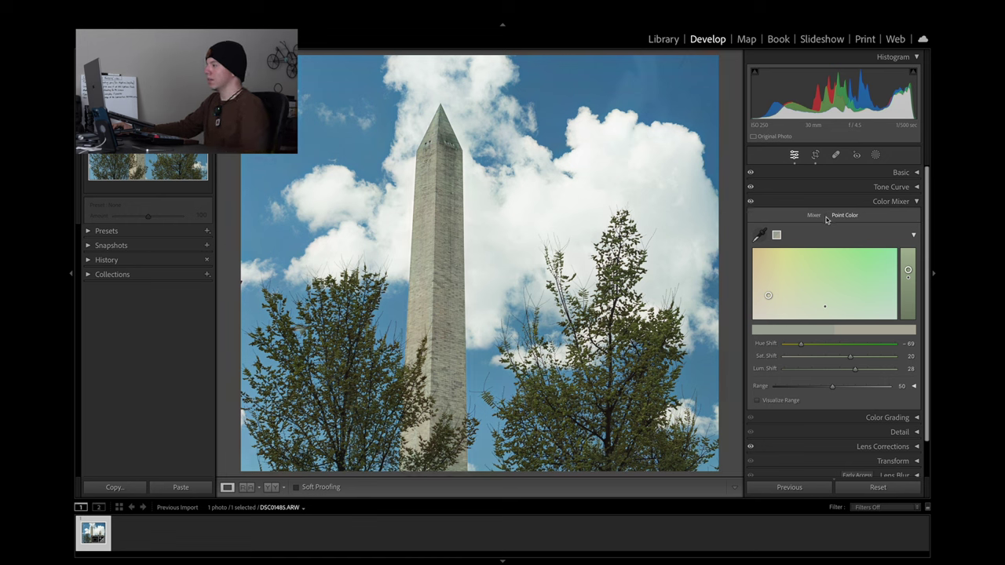
# - Apply a warm Global color grade with Hue 44, Saturation 16 and Luminance -15
pyautogui.click(887, 416)
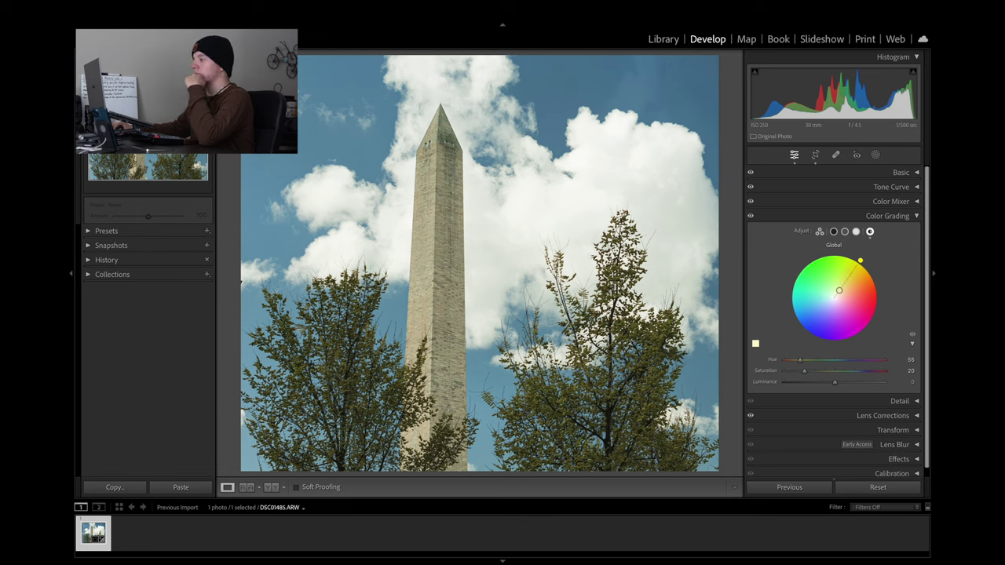
pyautogui.moveTo(838, 291)
pyautogui.mouseDown()
pyautogui.moveTo(848, 276)
pyautogui.moveTo(846, 310)
pyautogui.moveTo(814, 303)
pyautogui.moveTo(829, 302)
pyautogui.mouseUp()
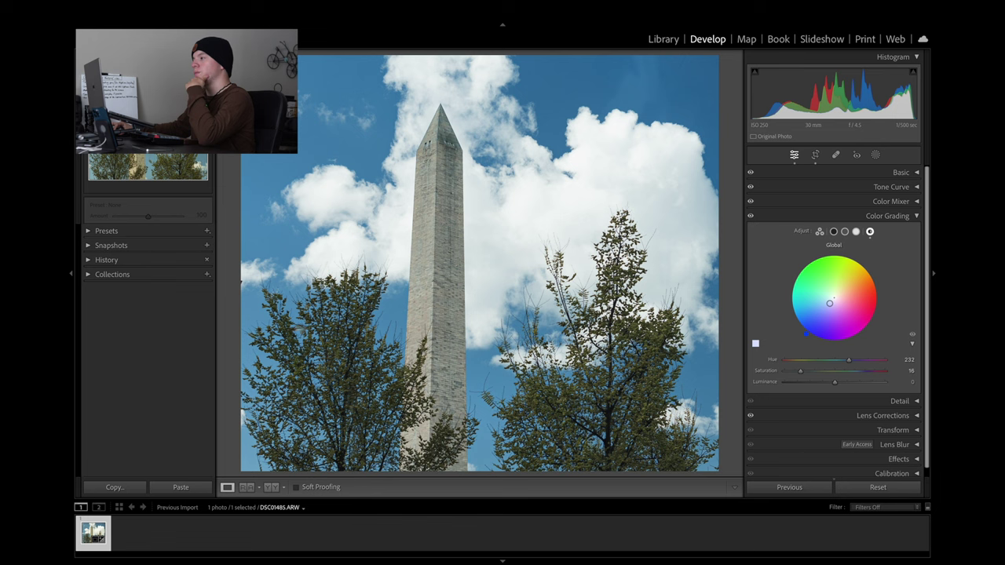
pyautogui.moveTo(805, 332); pyautogui.dragTo(843, 253)
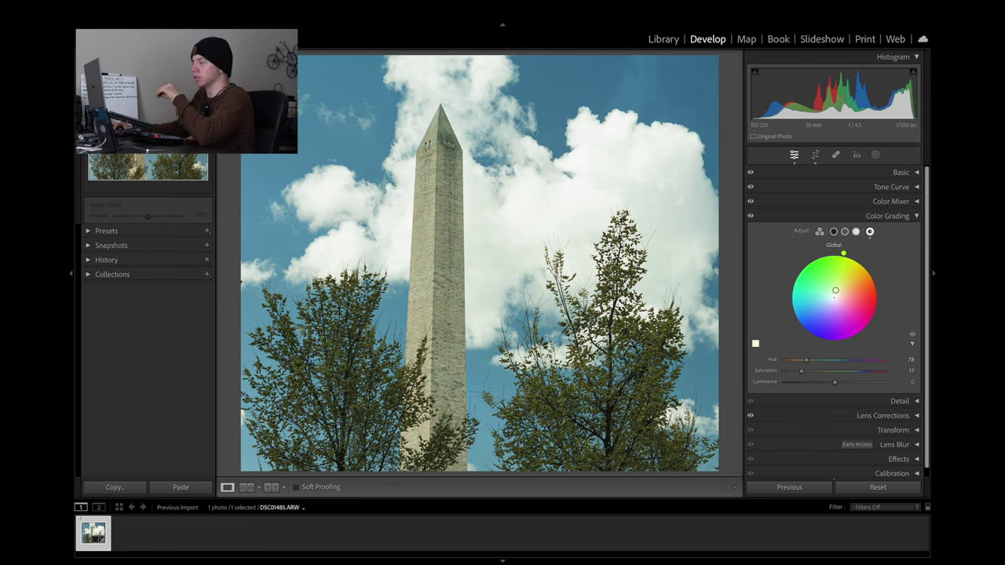
pyautogui.moveTo(843, 254); pyautogui.dragTo(865, 266)
pyautogui.moveTo(835, 382); pyautogui.dragTo(826, 381)
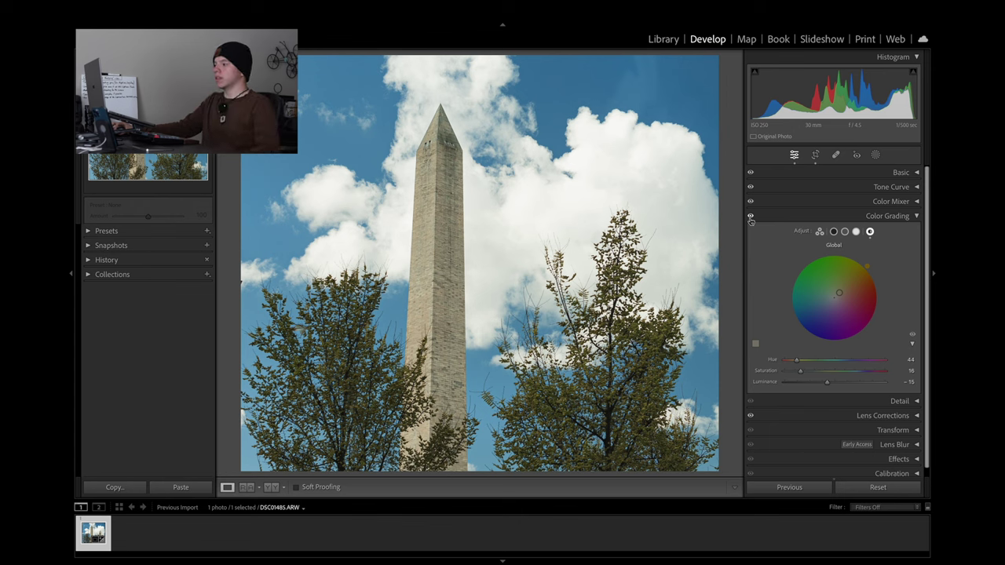
# - Tint the shadows a subtle green in Color Grading with Hue 125 and Saturation 12
pyautogui.click(832, 231)
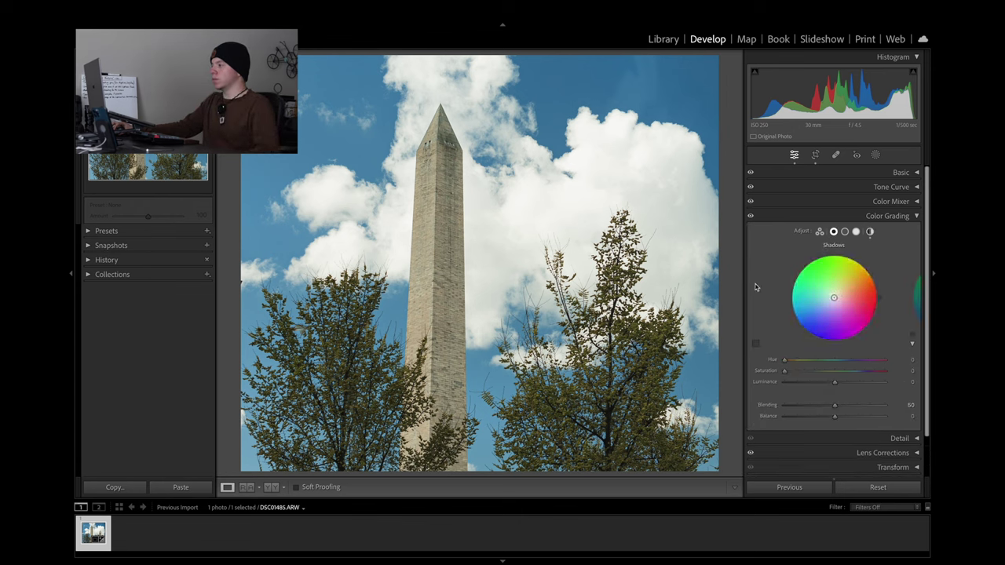
pyautogui.moveTo(834, 297)
pyautogui.mouseDown()
pyautogui.moveTo(838, 269)
pyautogui.moveTo(830, 291)
pyautogui.moveTo(839, 298)
pyautogui.moveTo(798, 264)
pyautogui.moveTo(861, 279)
pyautogui.moveTo(826, 286)
pyautogui.mouseUp()
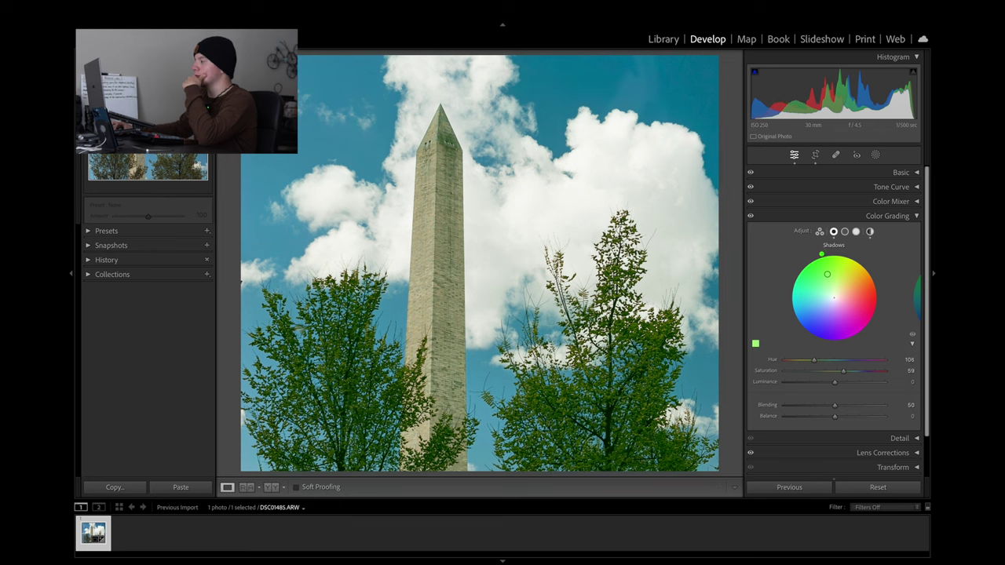
pyautogui.moveTo(827, 287); pyautogui.dragTo(829, 285)
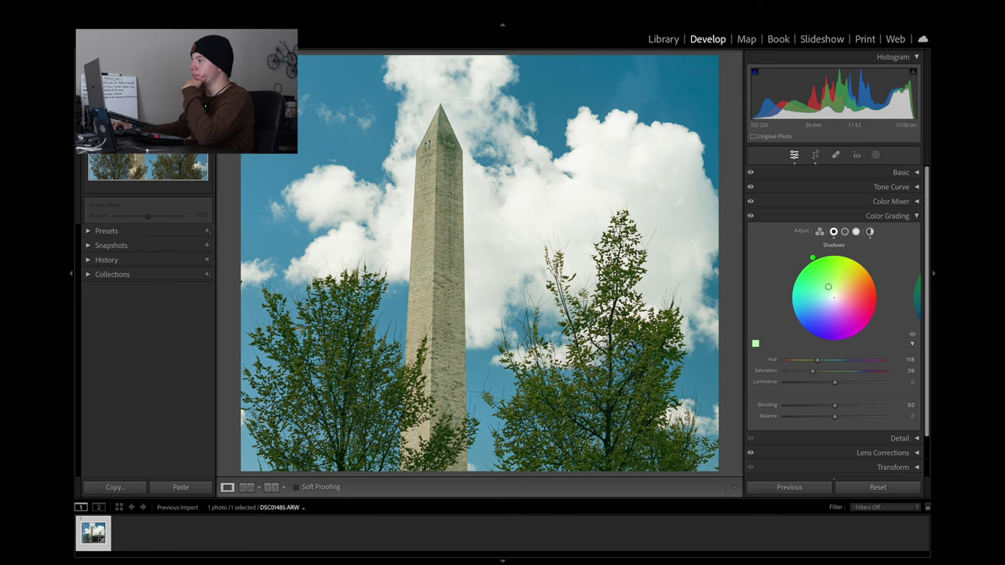
pyautogui.moveTo(827, 290); pyautogui.dragTo(831, 294)
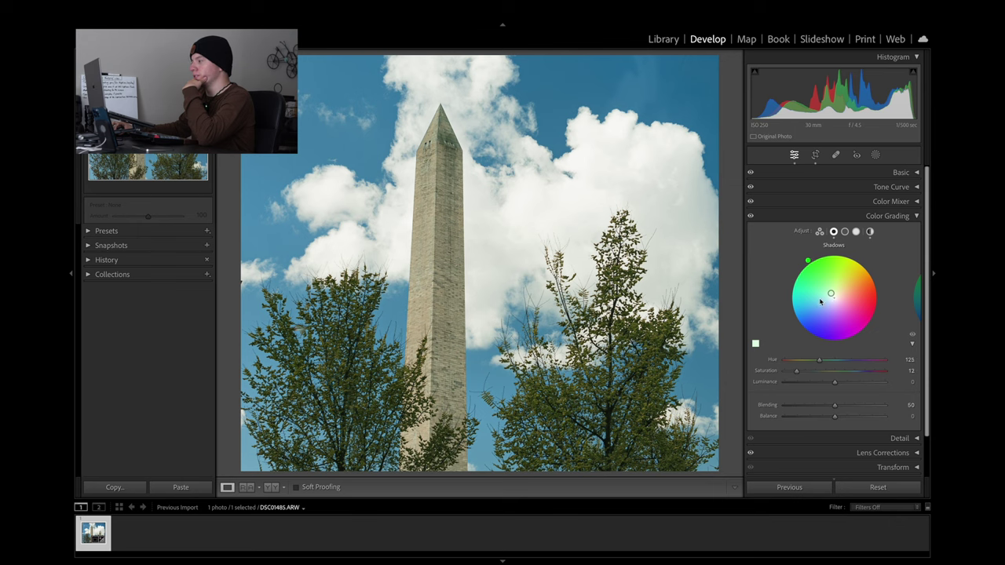
# - Compare the photo with and without the green shadow tint, and set the Shadows Luminance to -7
pyautogui.click(913, 335)
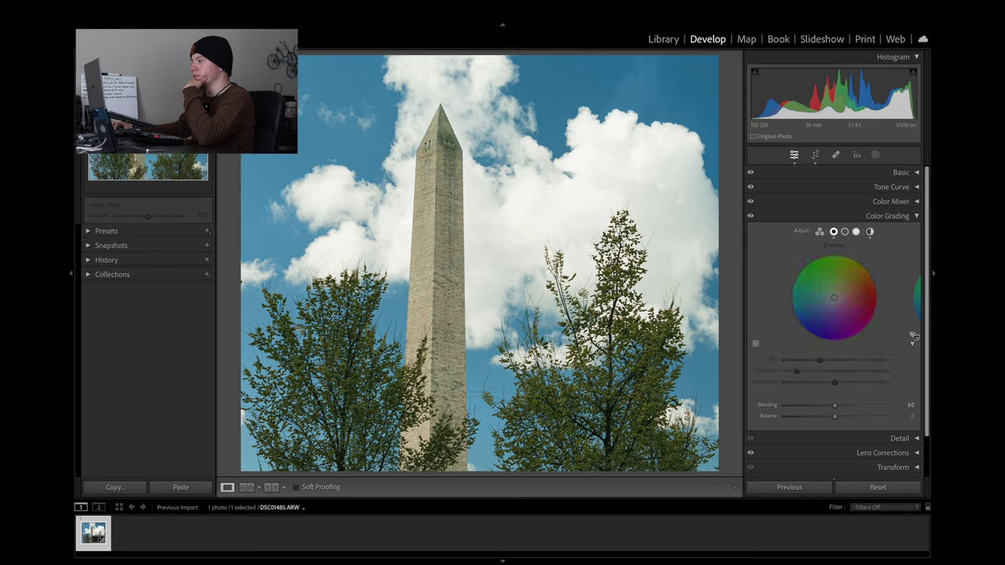
pyautogui.click(913, 335)
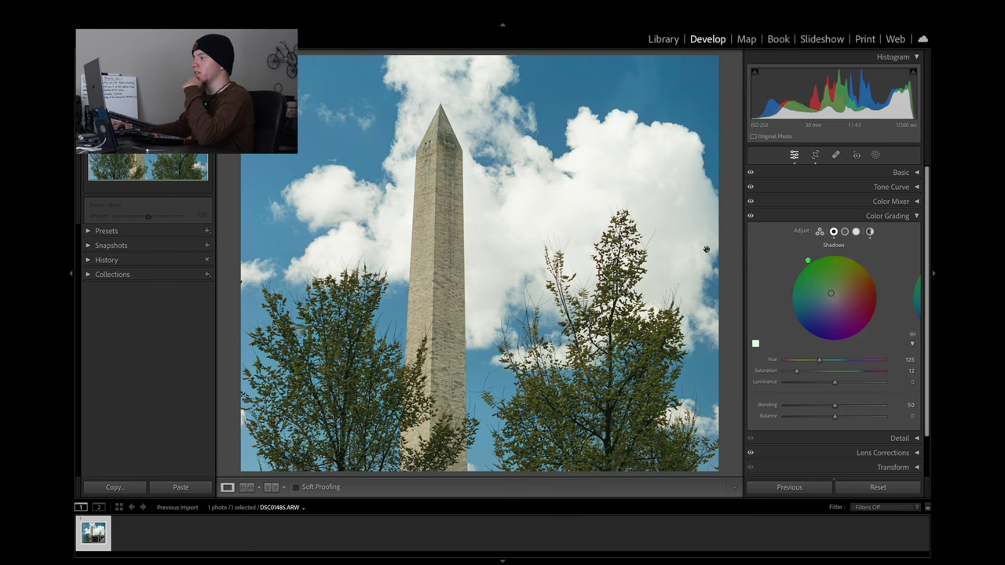
pyautogui.click(913, 336)
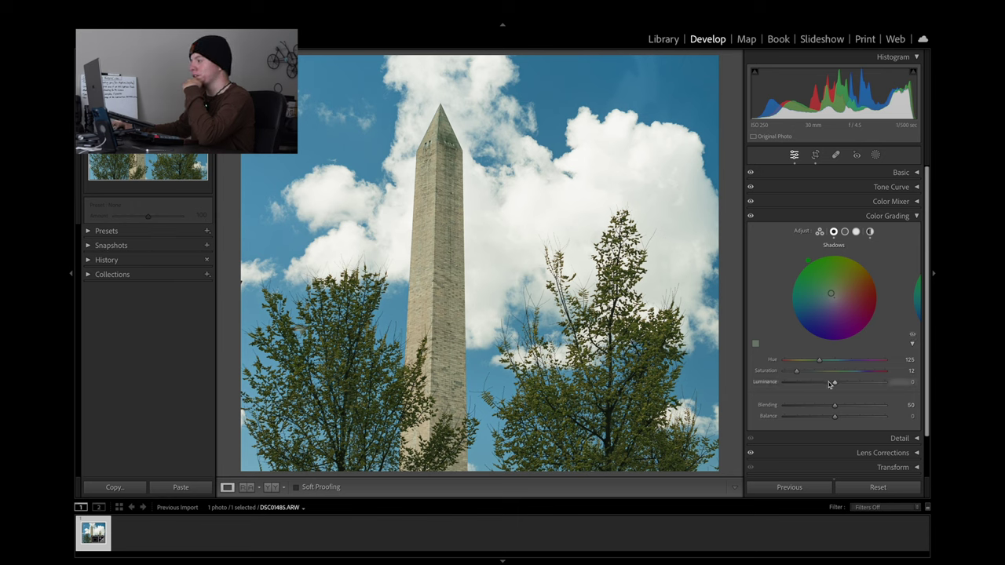
pyautogui.moveTo(837, 384)
pyautogui.mouseDown()
pyautogui.moveTo(809, 385)
pyautogui.moveTo(869, 391)
pyautogui.moveTo(836, 393)
pyautogui.mouseUp()
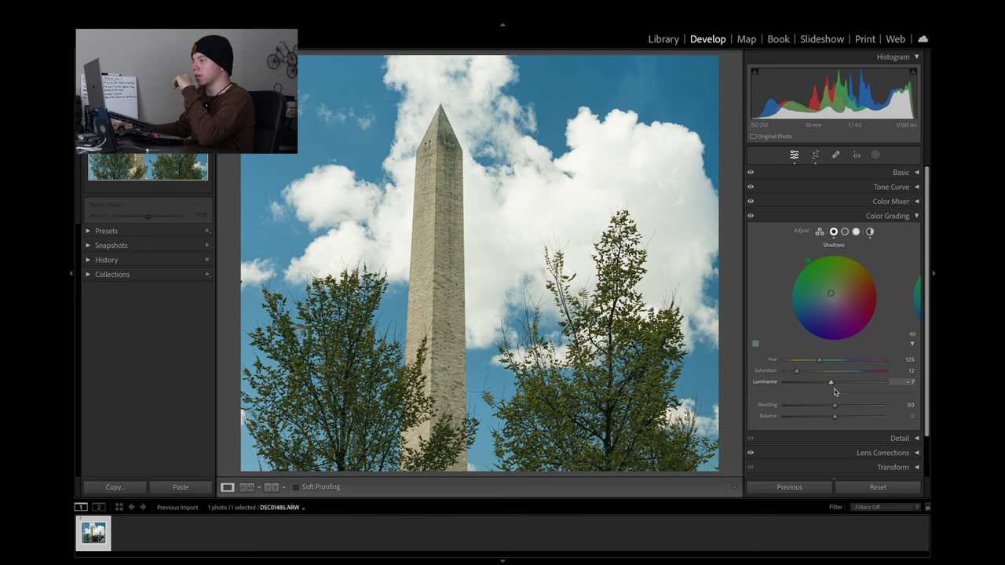
# - Reset the Highlights color grade to neutral in the three-way view and close Color Grading
pyautogui.click(819, 230)
pyautogui.rightClick(861, 368)
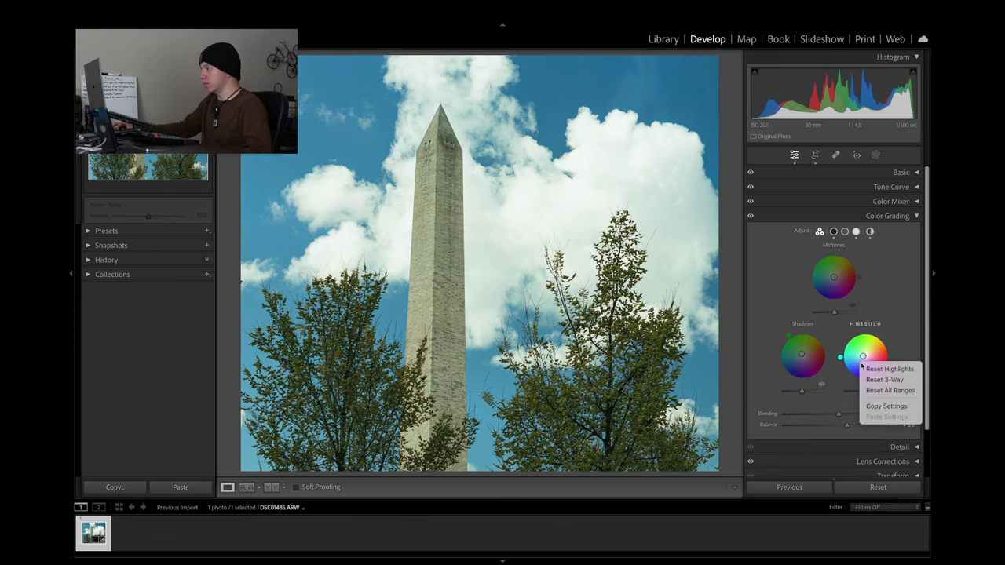
pyautogui.click(901, 372)
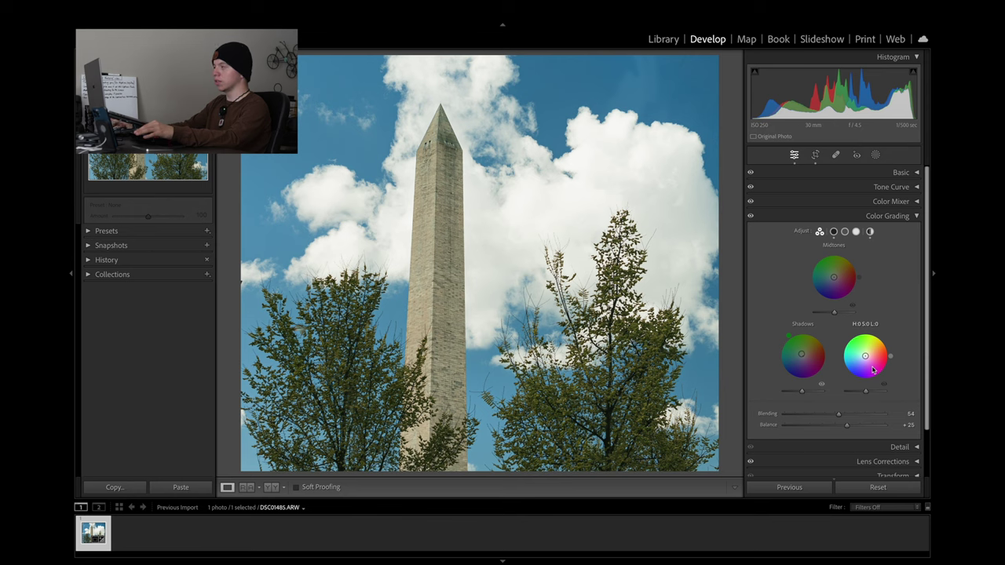
pyautogui.click(892, 222)
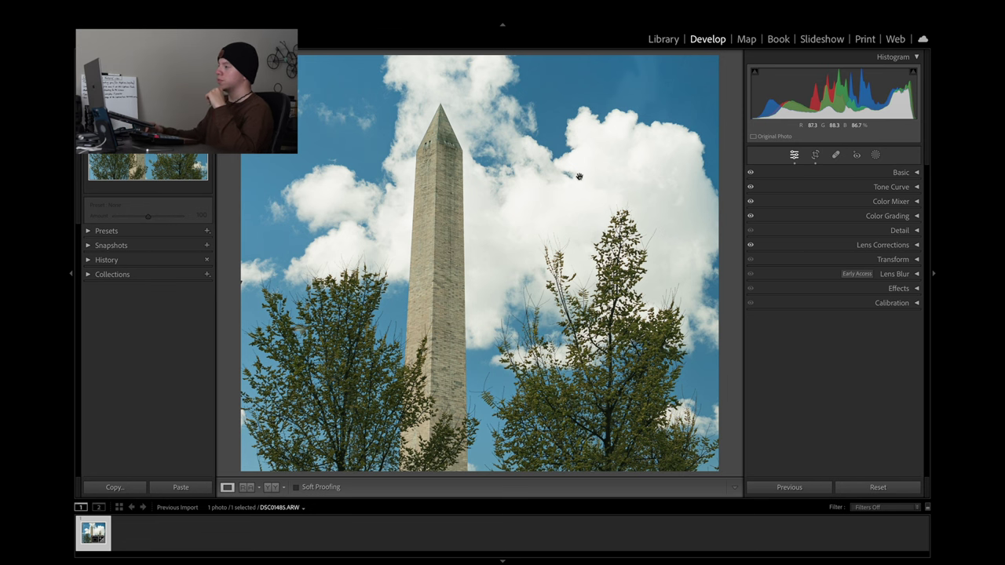
# - Compare the color-graded photo with its before version repeatedly, ending on the edited view
pyautogui.press('\\')
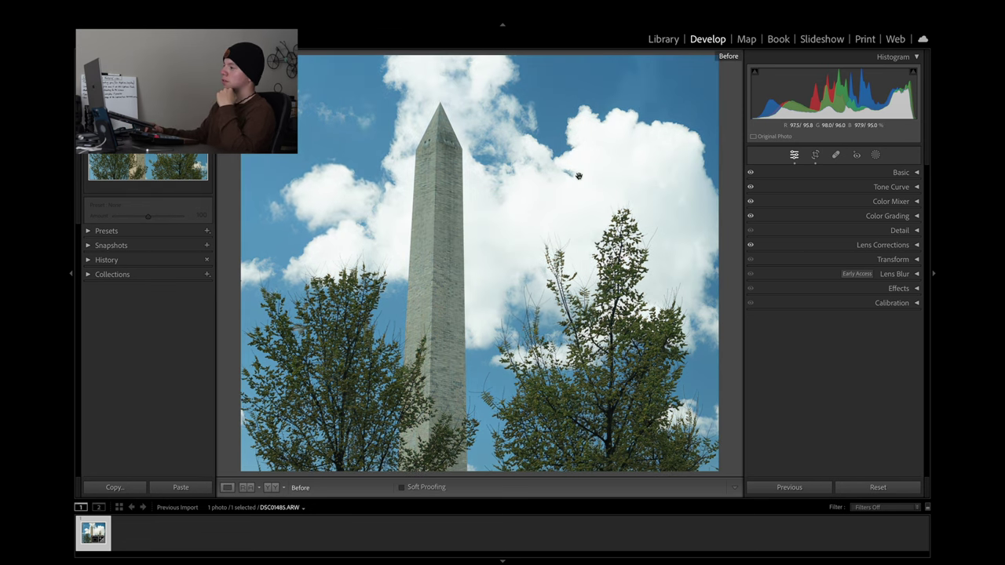
pyautogui.press('\\')
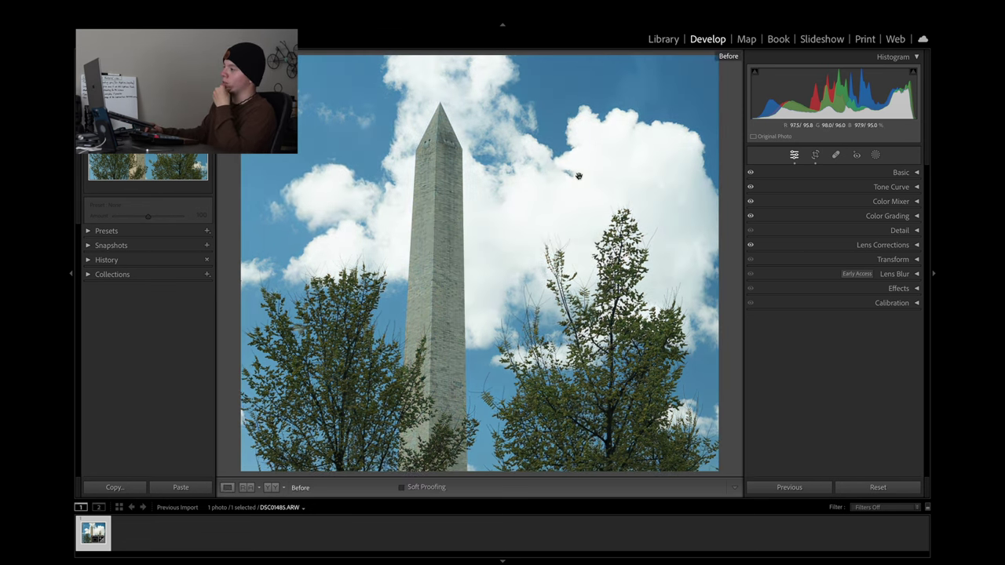
pyautogui.press('\\')
pyautogui.press('\\')
pyautogui.press('\\')
pyautogui.press('\\')
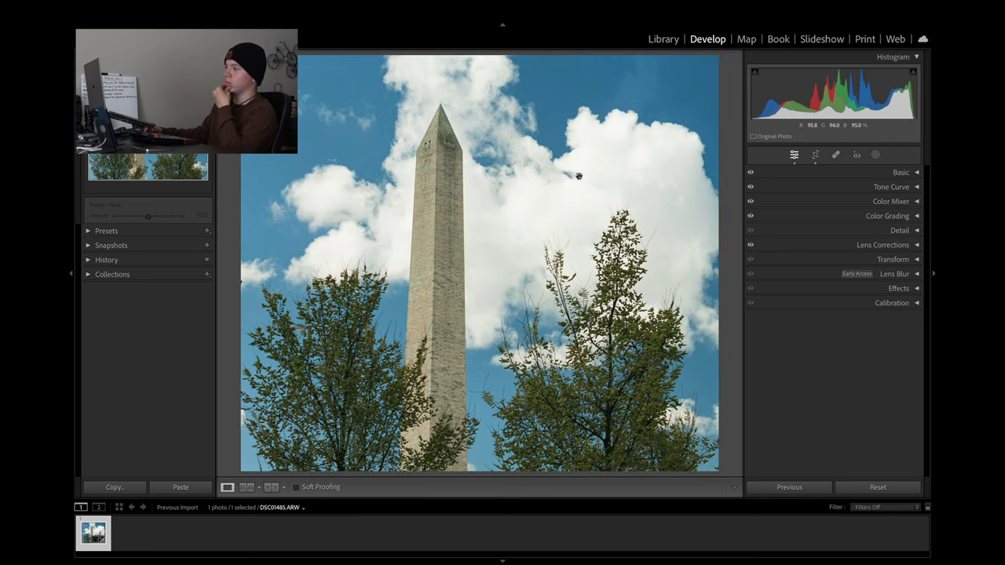
pyautogui.press('\\')
pyautogui.press('\\')
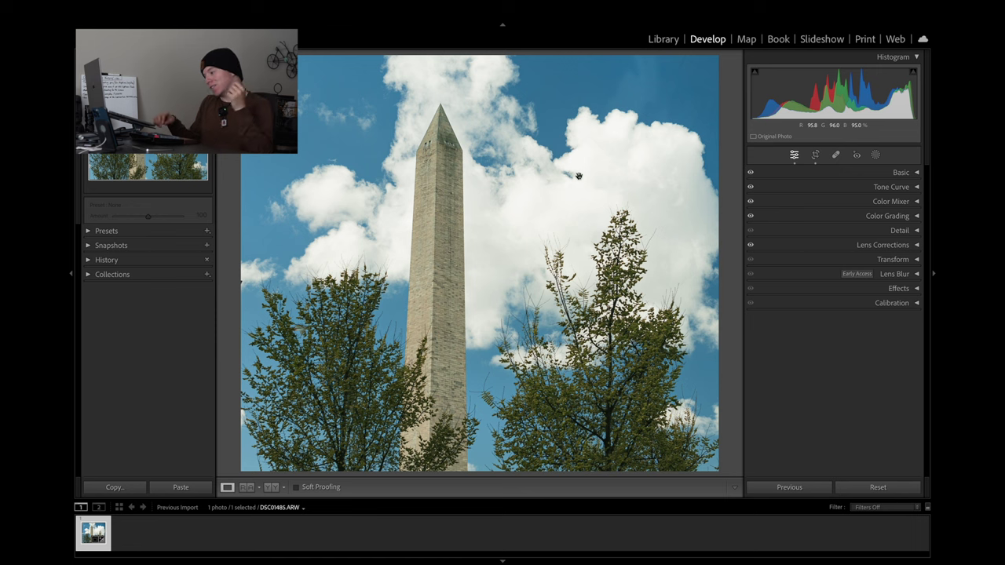
pyautogui.press('\\')
pyautogui.press('\\')
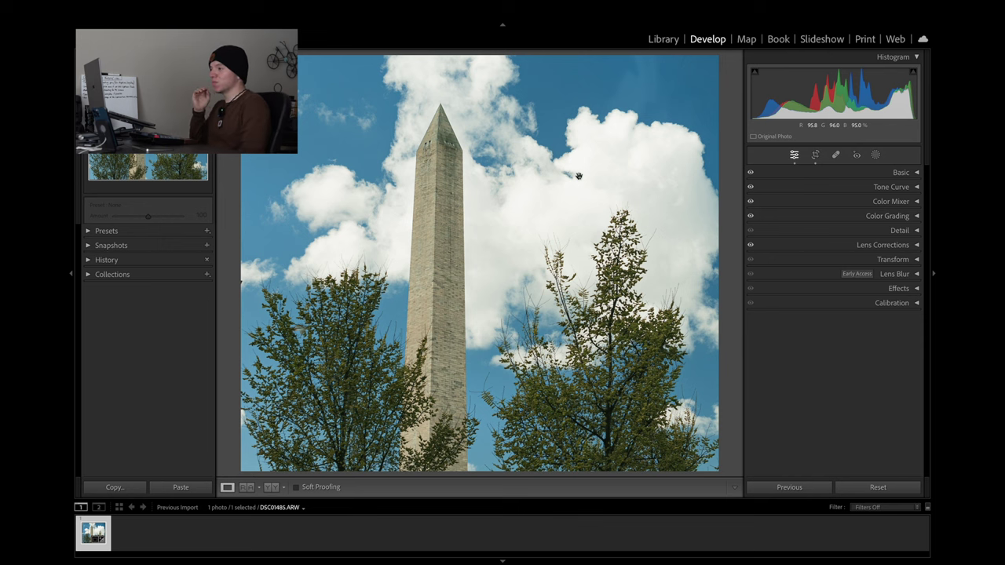
pyautogui.press('\\')
pyautogui.press('\\')
pyautogui.press('\\')
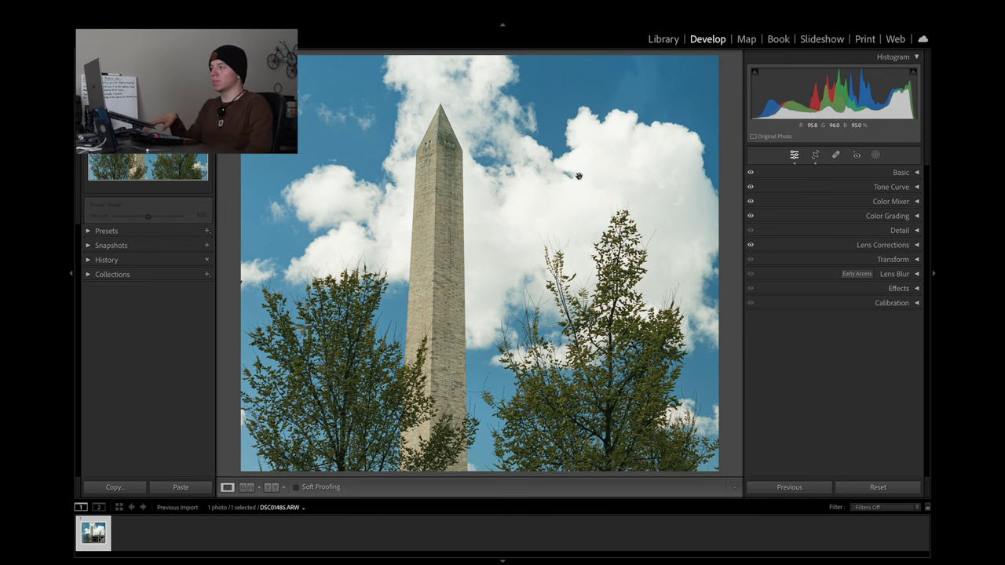
pyautogui.press('\\')
pyautogui.press('\\')
pyautogui.press('\\')
pyautogui.press('\\')
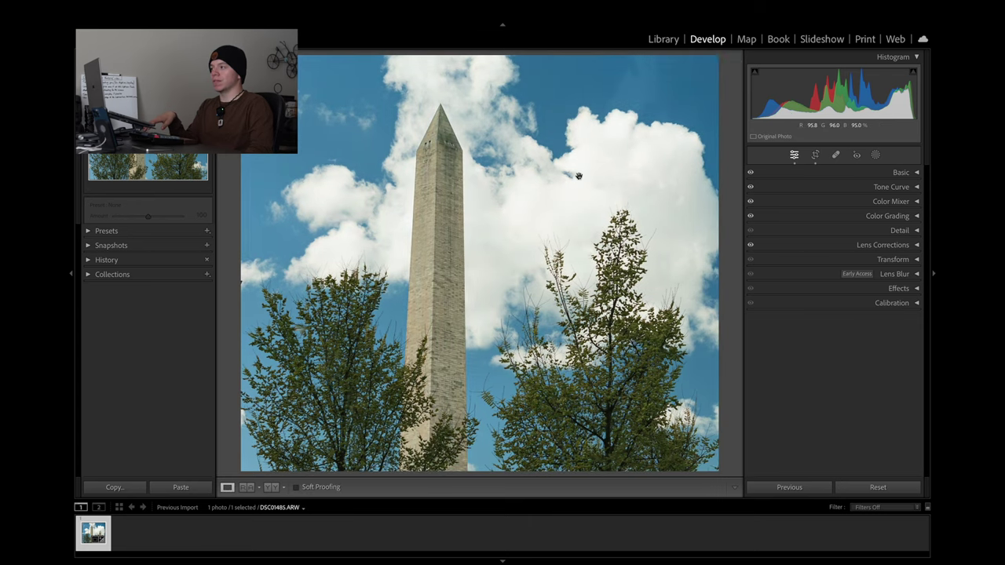
pyautogui.press('\\')
pyautogui.press('\\')
pyautogui.press('\\')
pyautogui.press('\\')
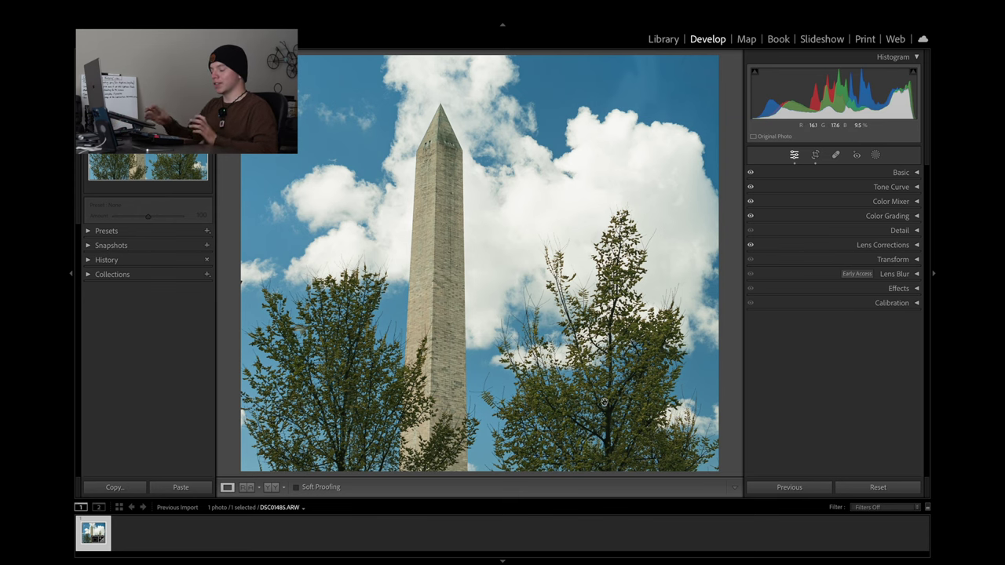
pyautogui.press('\\')
pyautogui.press('\\')
pyautogui.press('\\')
pyautogui.press('\\')
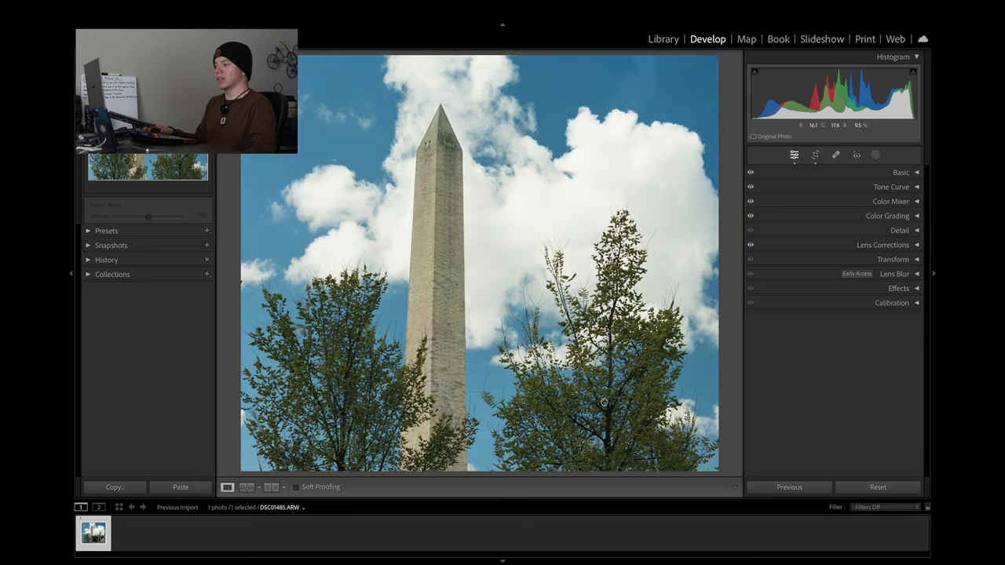
# - Rework the shadow point of the tone curve, placing it near Input 56, Output 60
pyautogui.click(891, 187)
pyautogui.moveTo(809, 290); pyautogui.dragTo(812, 296)
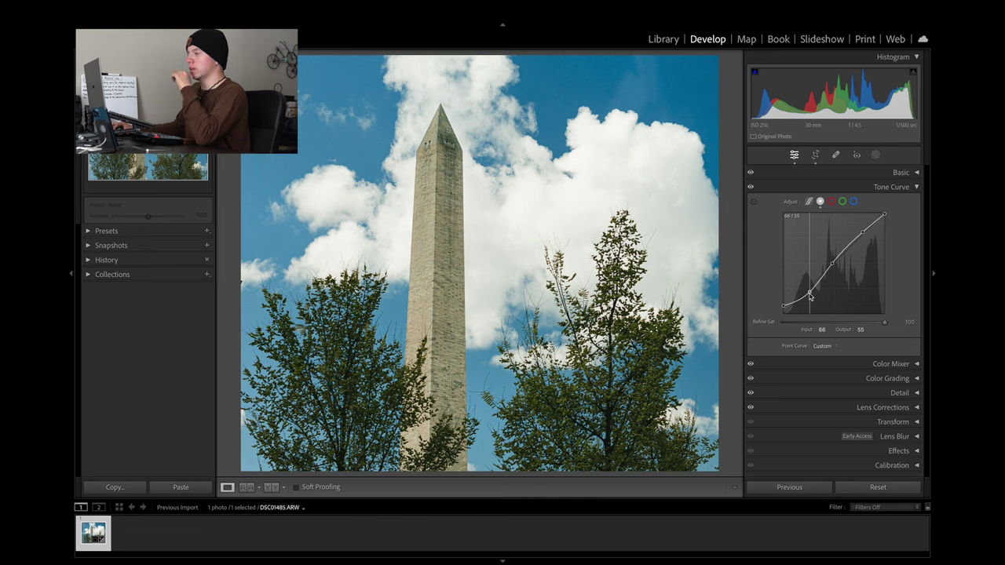
pyautogui.moveTo(810, 295); pyautogui.dragTo(811, 293)
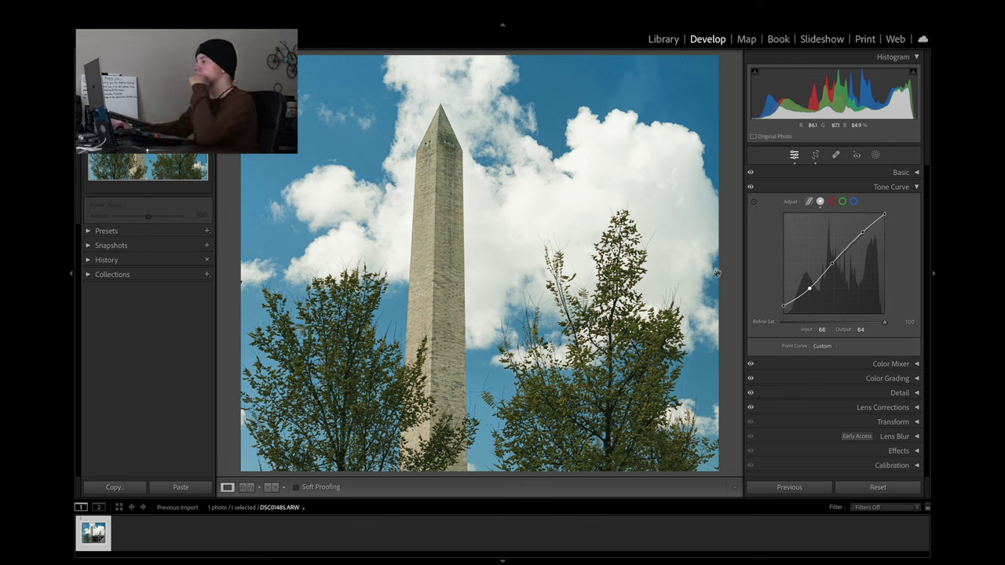
pyautogui.moveTo(810, 289); pyautogui.dragTo(810, 293)
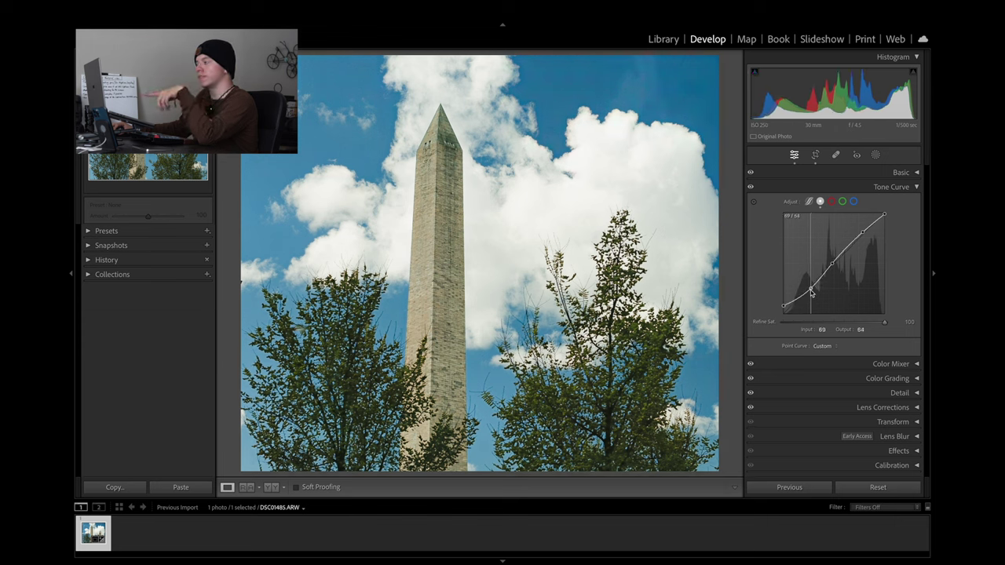
pyautogui.moveTo(811, 291); pyautogui.dragTo(803, 291)
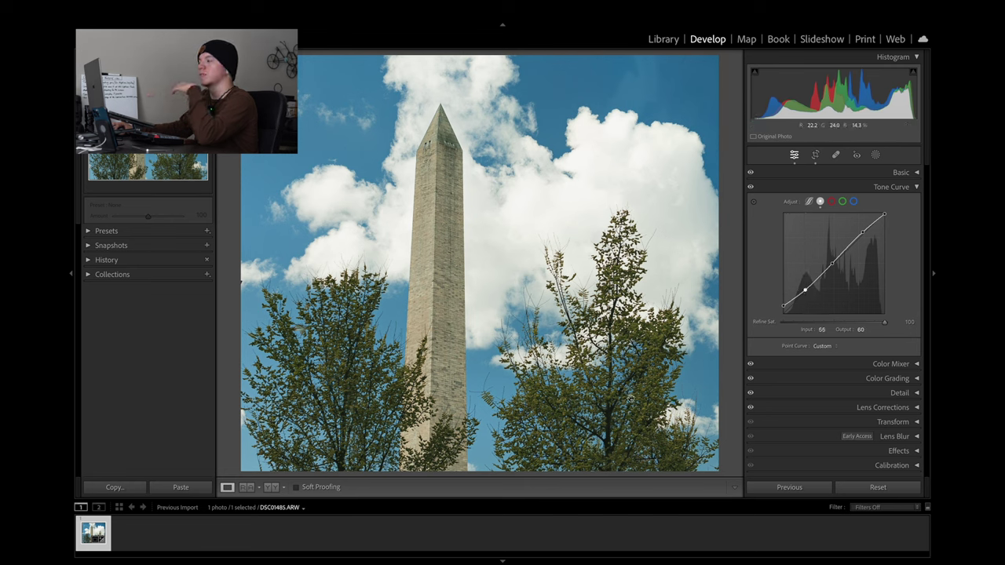
pyautogui.moveTo(808, 295); pyautogui.dragTo(808, 297)
# - Adjust the tone curve's highlight point to about Input 199, Output 203, and set the white point to 255/255
pyautogui.click(861, 233)
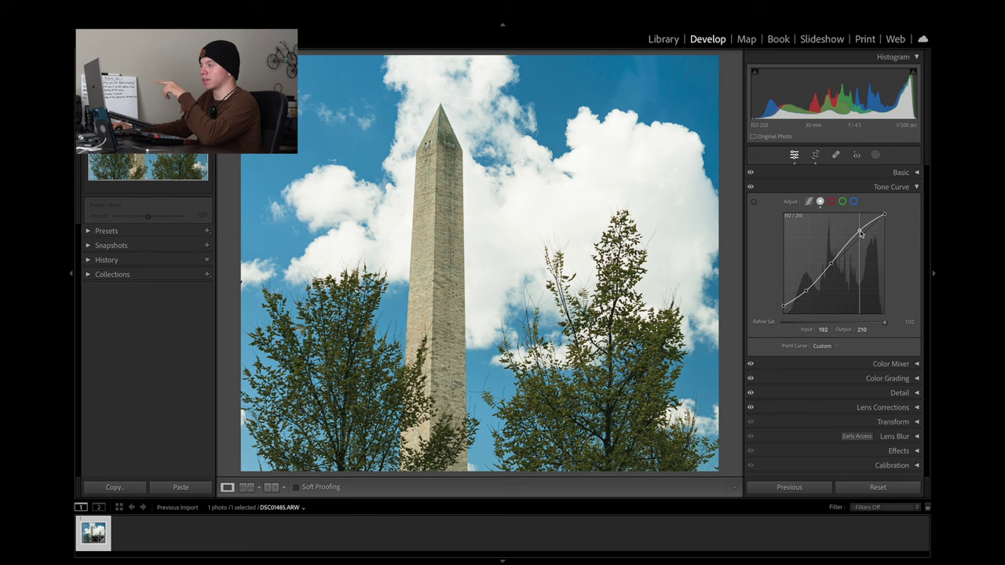
pyautogui.moveTo(861, 233); pyautogui.dragTo(863, 237)
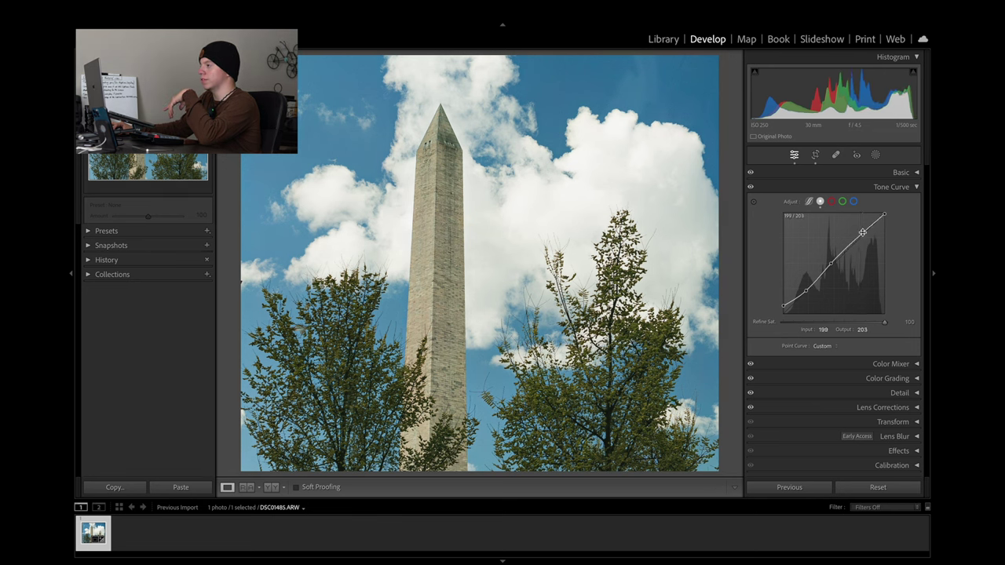
pyautogui.moveTo(887, 216)
pyautogui.mouseDown()
pyautogui.moveTo(890, 313)
pyautogui.moveTo(884, 213)
pyautogui.mouseUp()
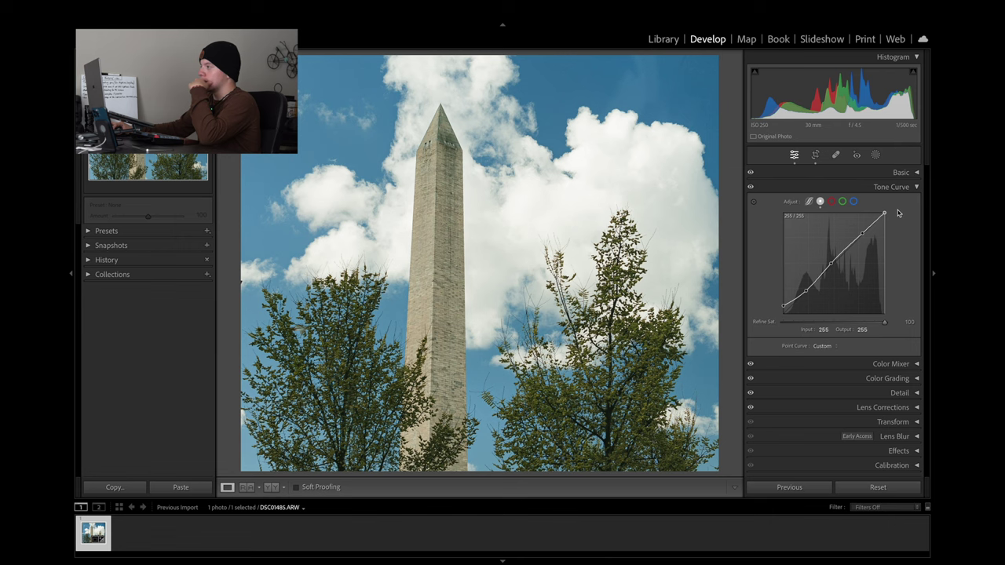
# - Compare the photo with and without the Tone Curve, leave it enabled and close its settings
pyautogui.click(751, 189)
pyautogui.click(751, 189)
pyautogui.click(750, 188)
pyautogui.click(751, 188)
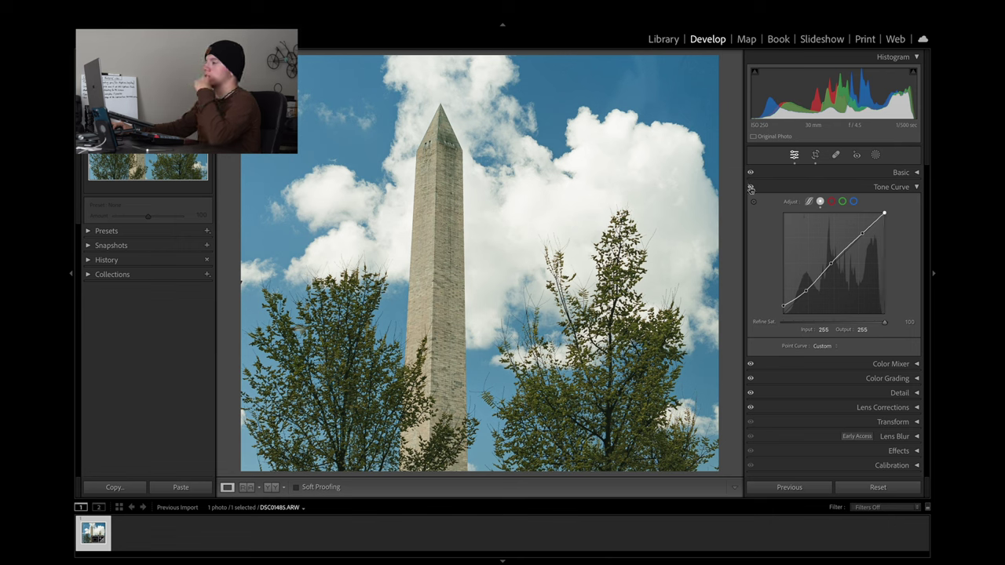
pyautogui.click(750, 188)
pyautogui.click(750, 189)
pyautogui.click(781, 188)
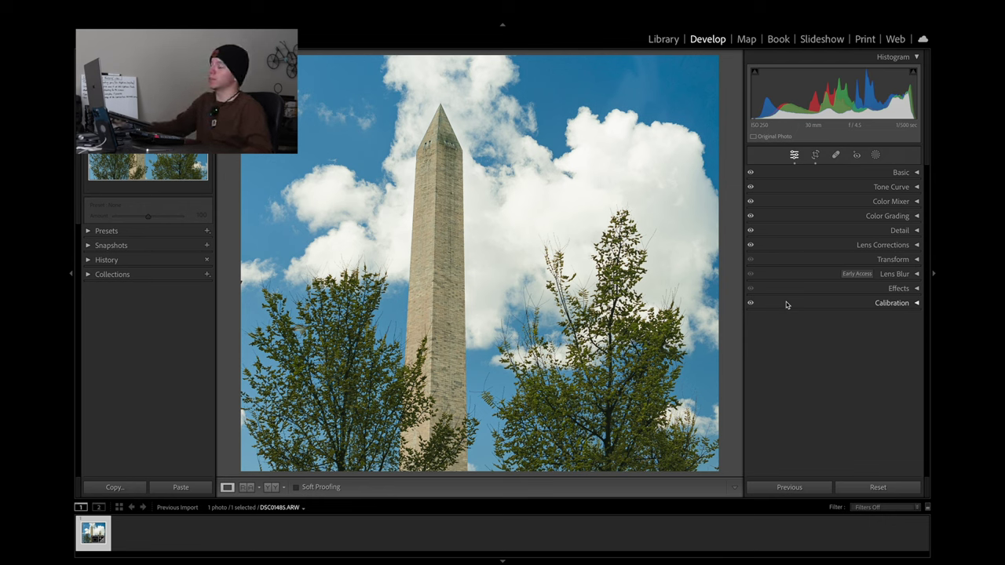
pyautogui.click(816, 155)
pyautogui.click(836, 155)
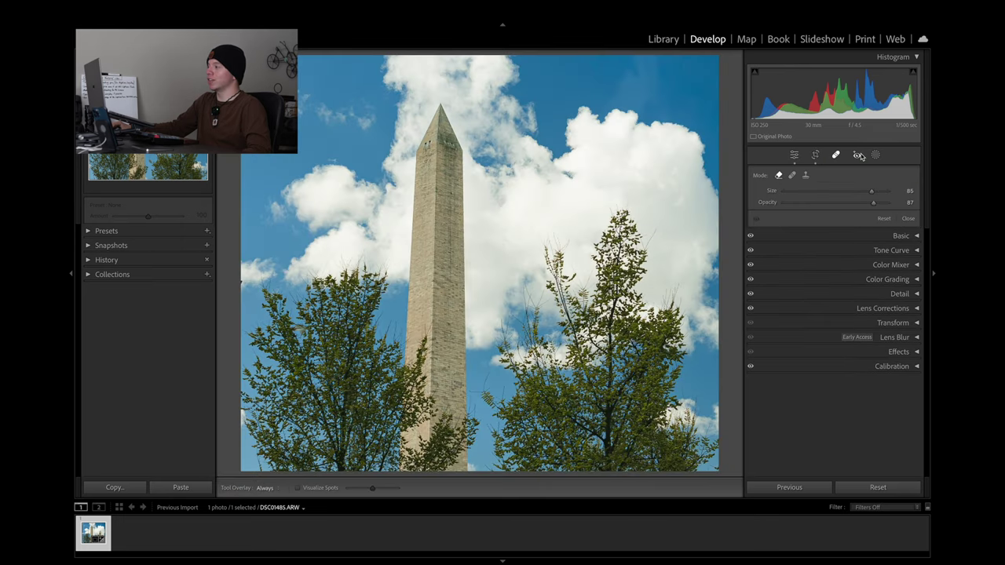
pyautogui.click(859, 155)
pyautogui.click(875, 155)
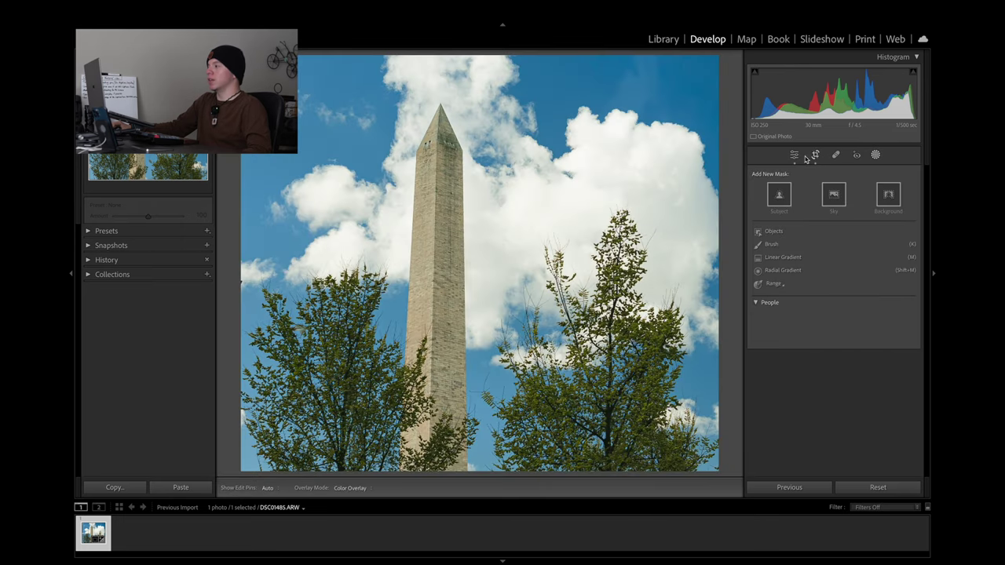
pyautogui.click(793, 155)
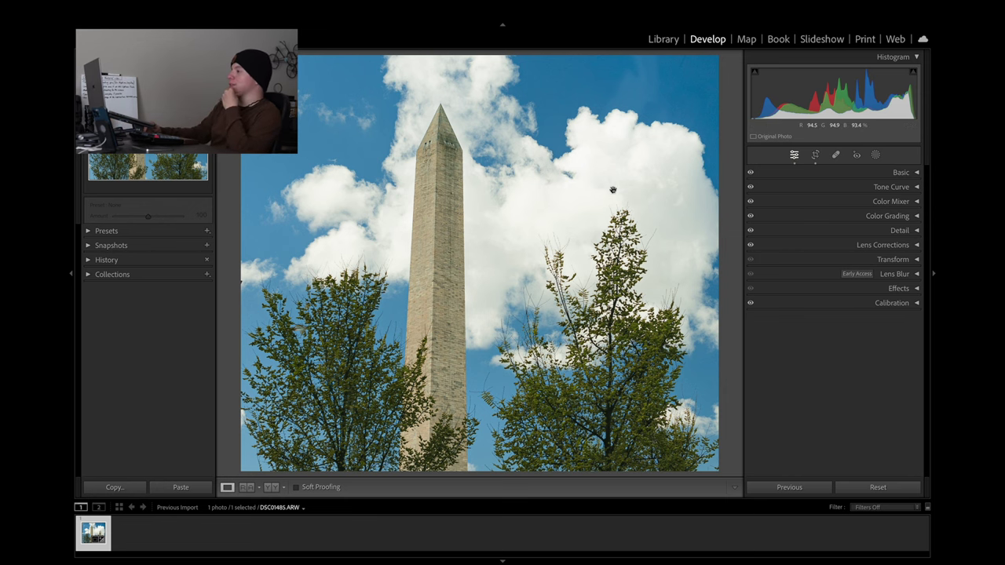
# - Review the full edit against the before version of the photo, finishing on the edited version
pyautogui.press('\\')
pyautogui.press('\\')
pyautogui.press('\\')
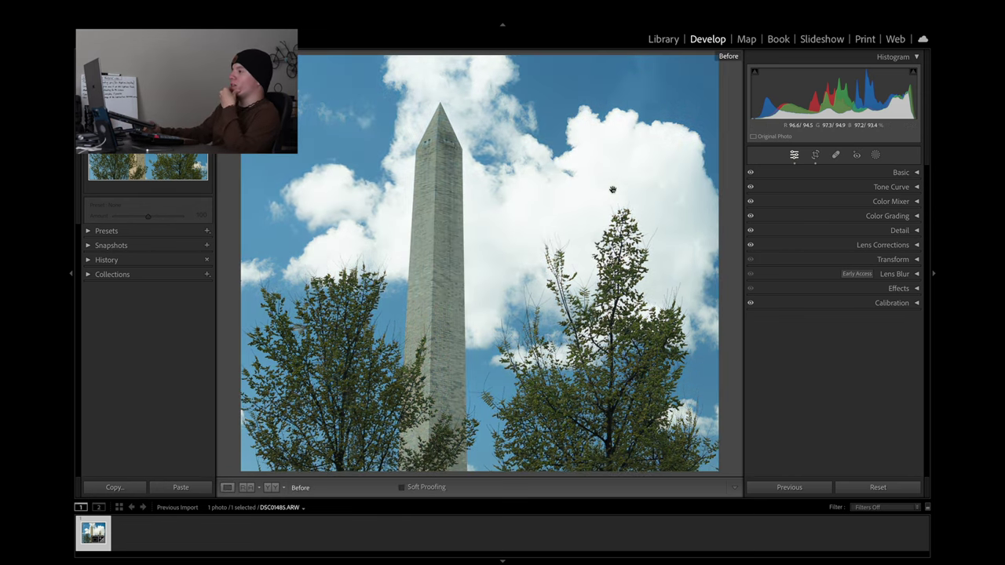
pyautogui.press('\\')
pyautogui.press('\\')
pyautogui.press('\\')
pyautogui.press('\\')
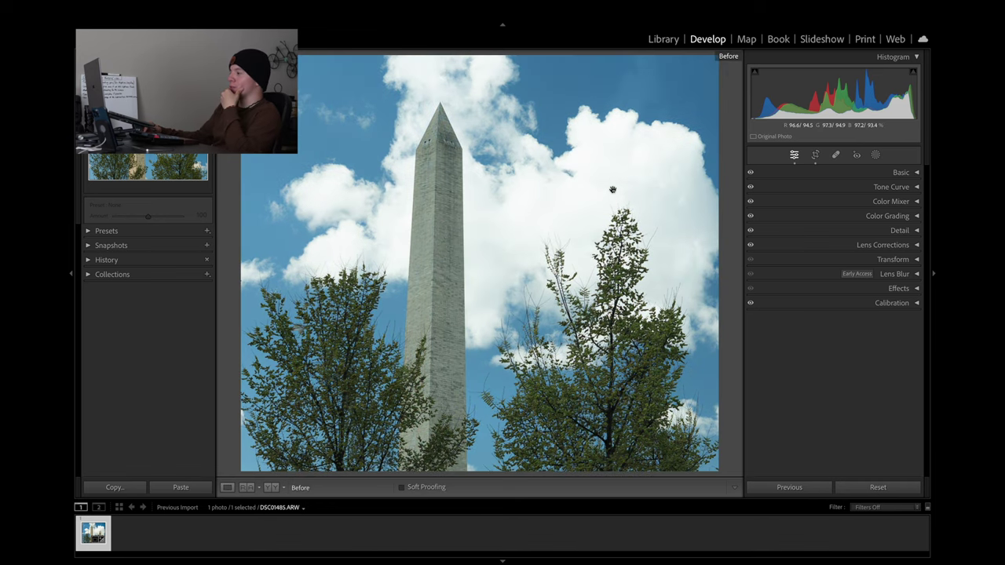
pyautogui.press('\\')
pyautogui.press('\\')
pyautogui.press('\\')
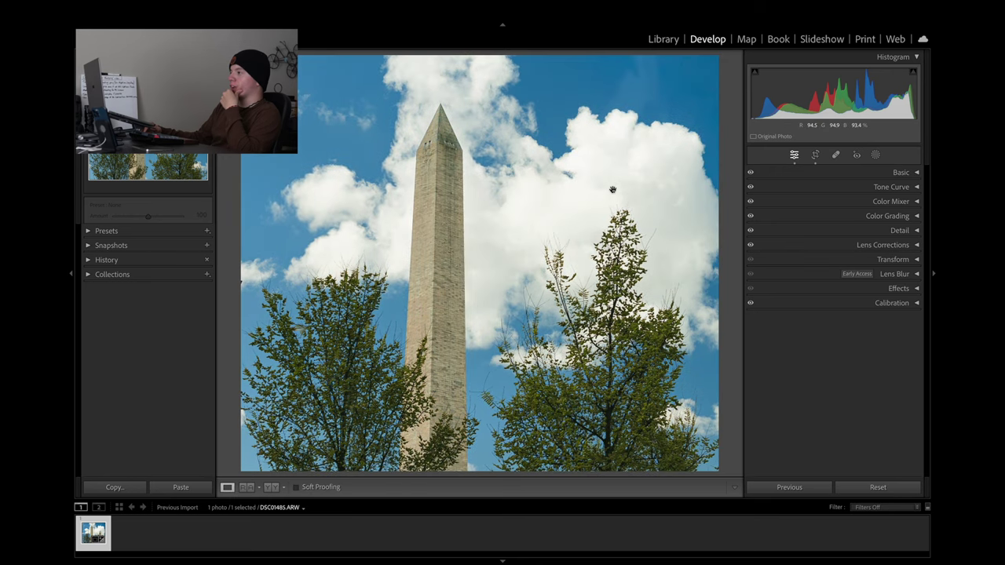
pyautogui.press('\\')
pyautogui.press('\\')
pyautogui.press('\\')
pyautogui.press('\\')
pyautogui.press('\\')
pyautogui.press('\\')
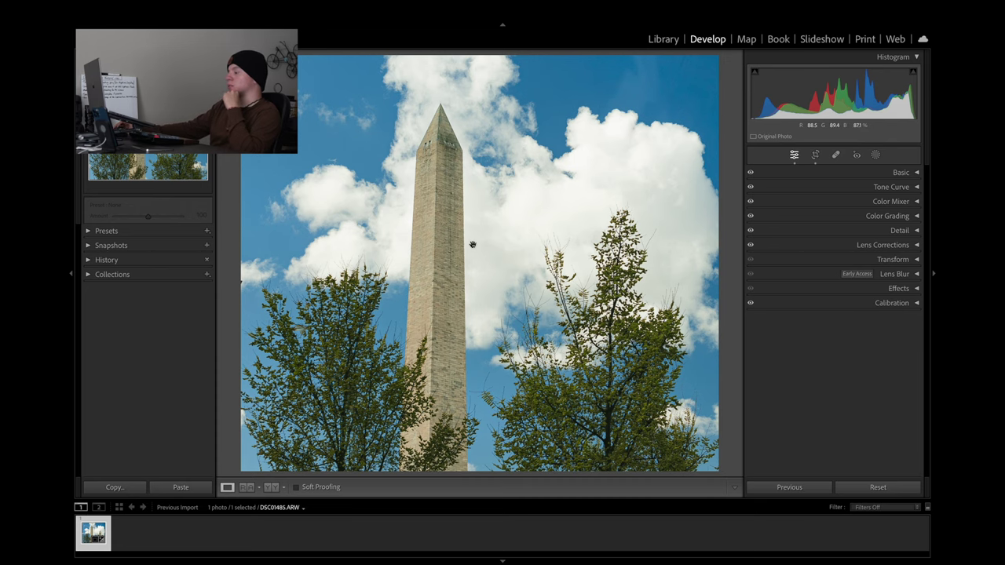
pyautogui.press('\\')
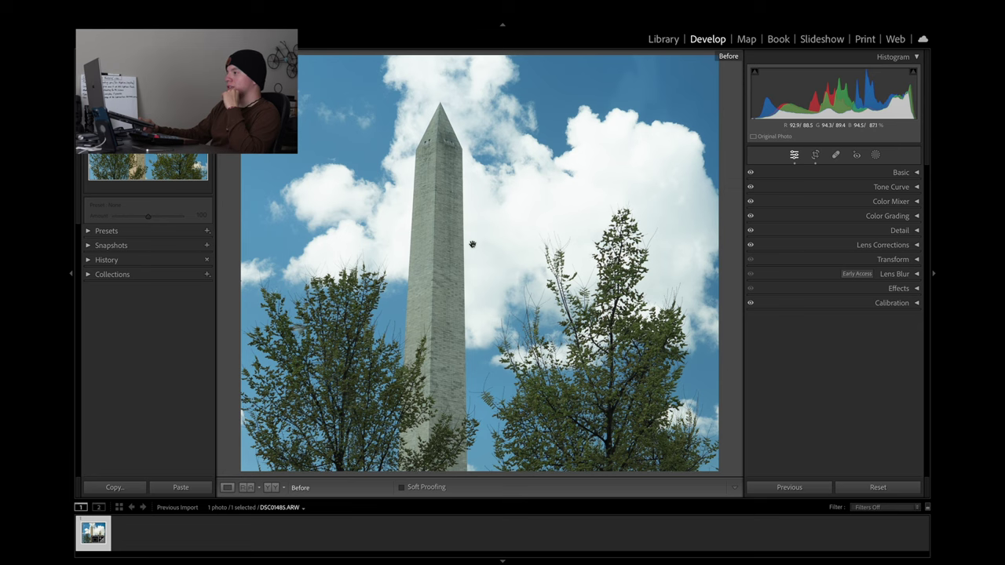
pyautogui.press('\\')
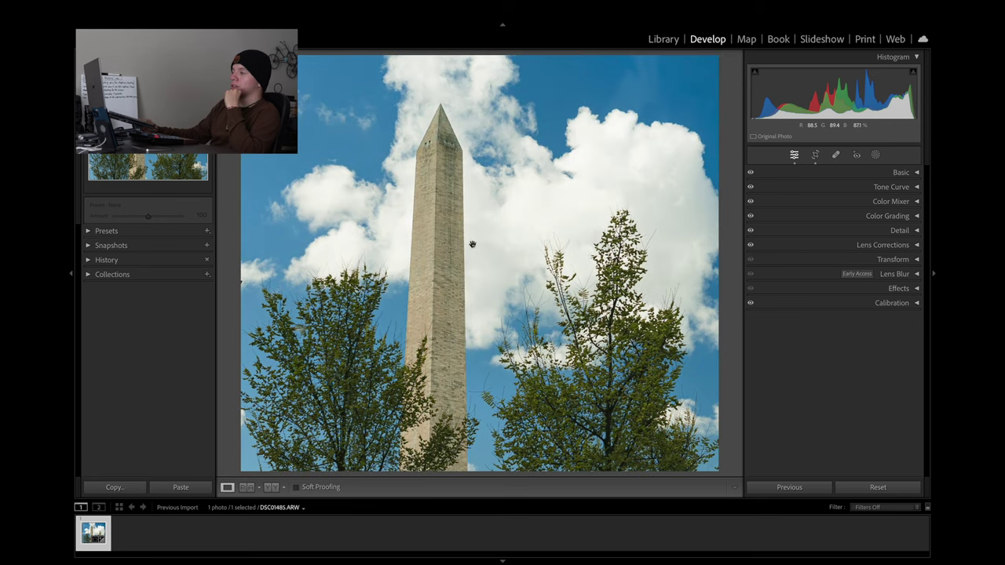
pyautogui.press('\\')
pyautogui.press('\\')
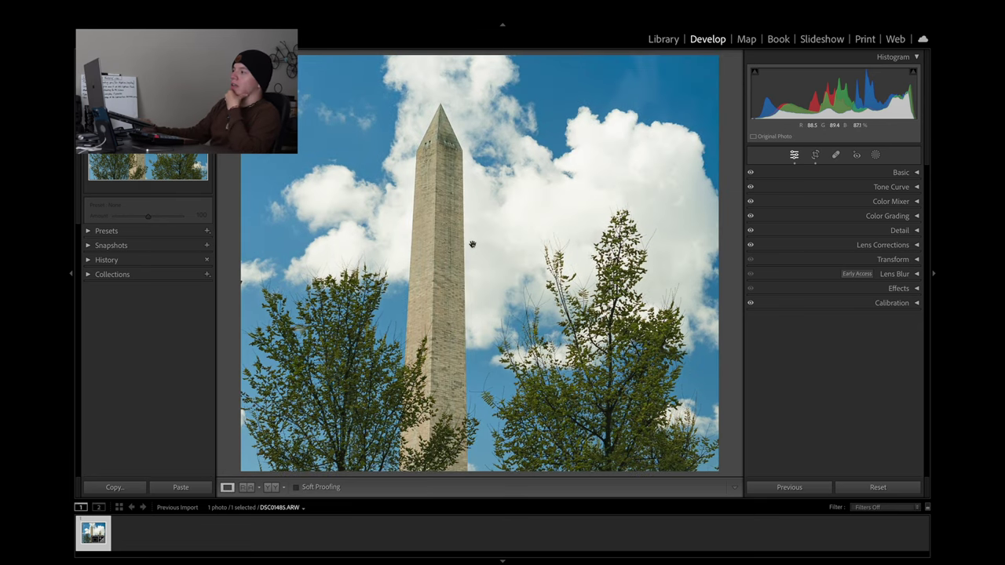